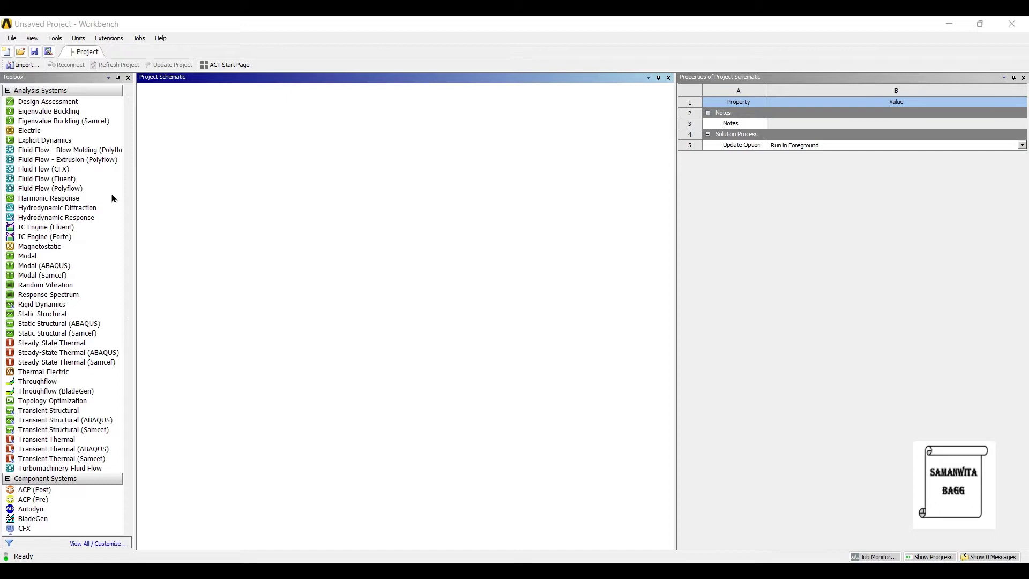
- Add a Static Structural system and create new geometry for it in DesignModeler
click(43, 313)
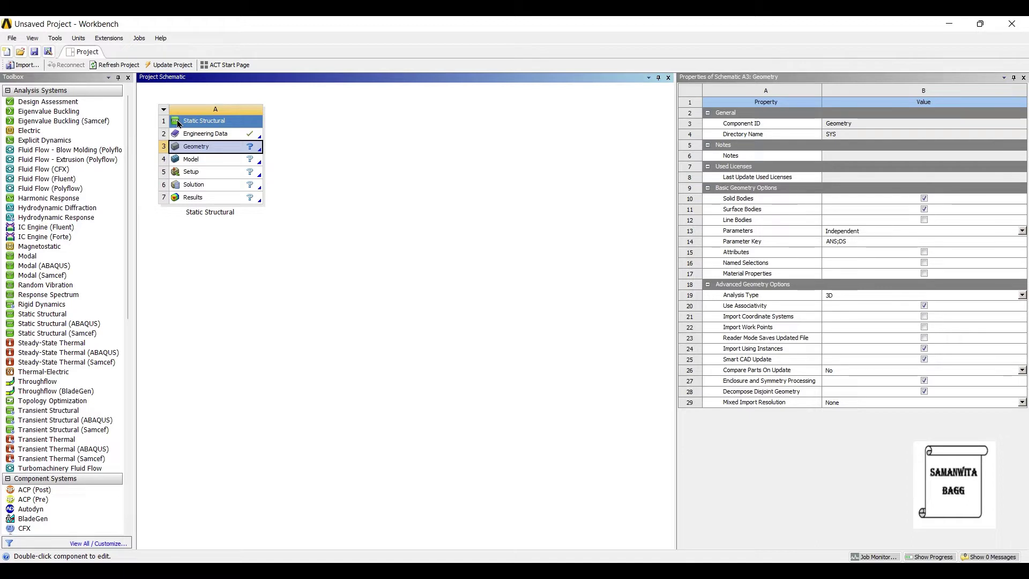
right_click(220, 144)
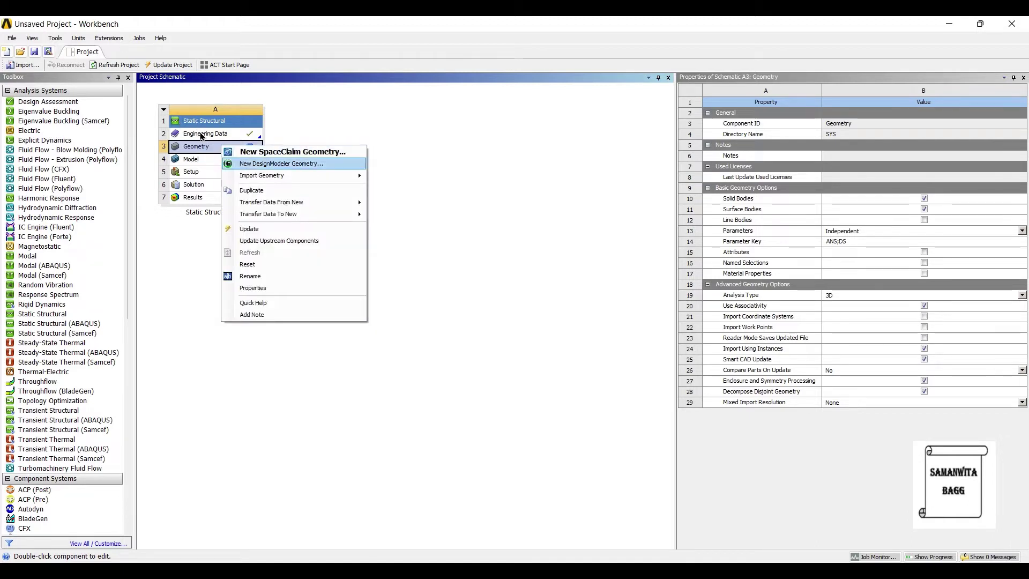
click(262, 160)
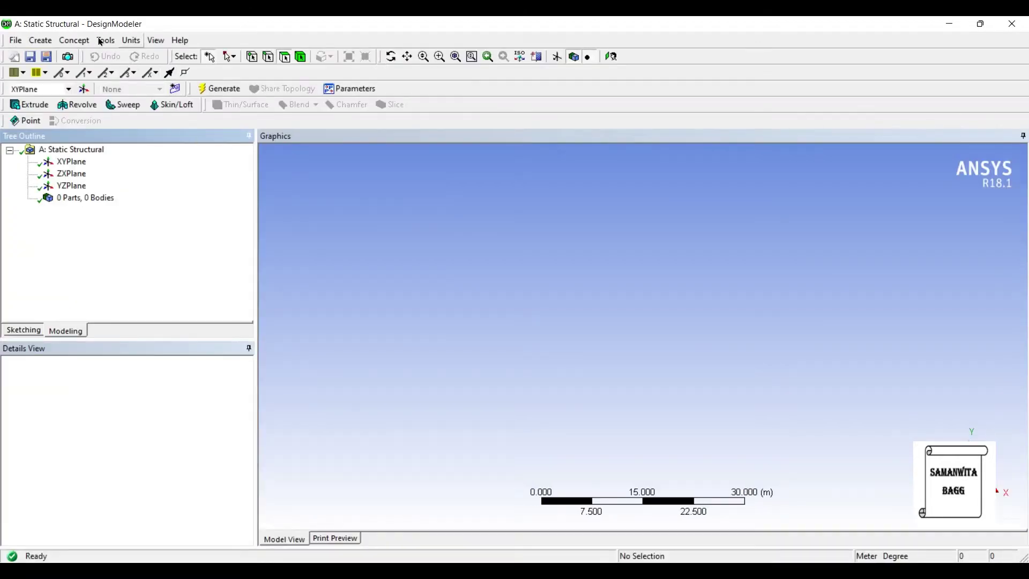
- Set the units to millimetres and start sketching on the XYPlane, viewed face-on
click(130, 40)
click(119, 81)
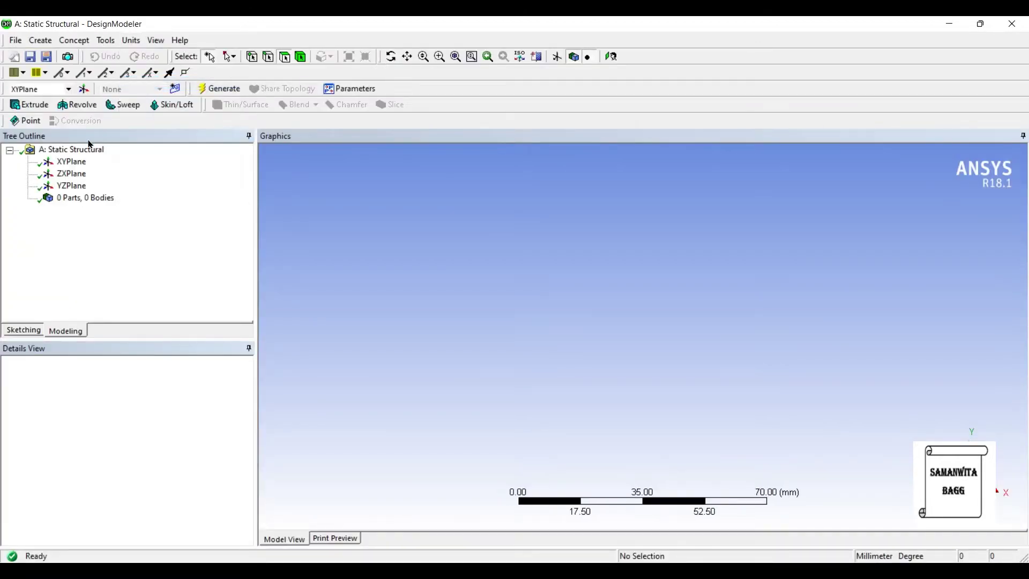
click(72, 161)
click(487, 57)
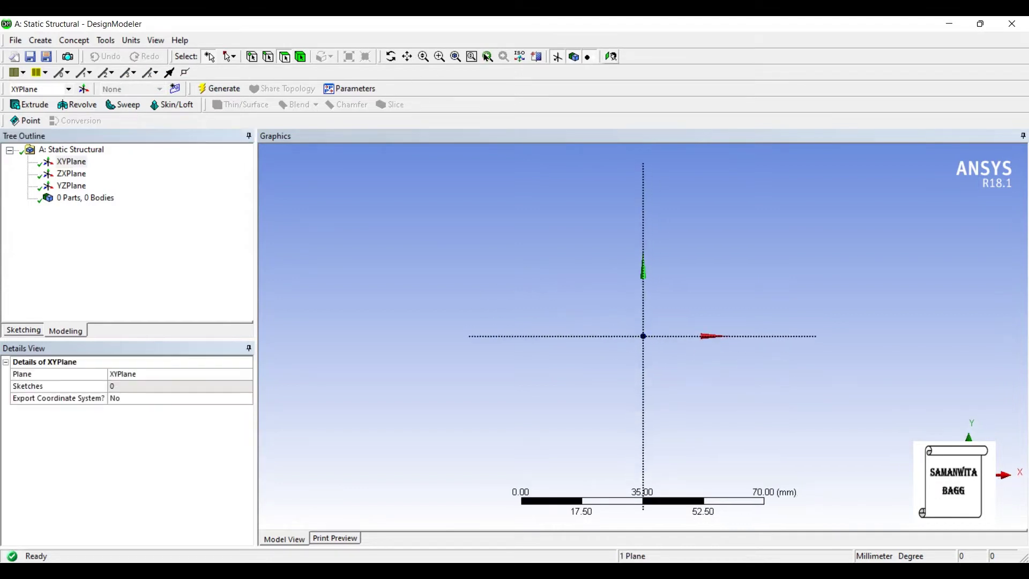
click(22, 330)
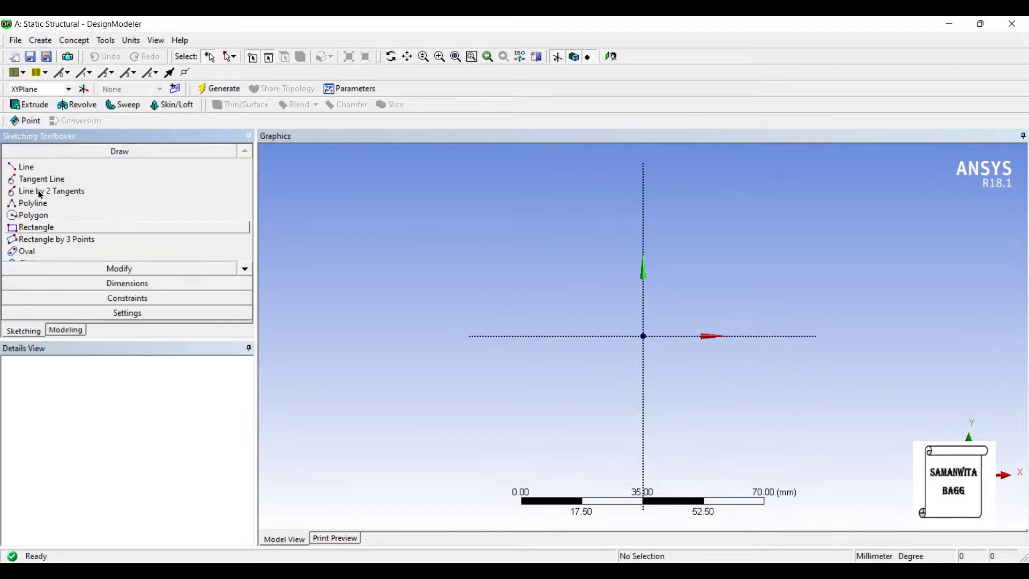
- Draw a rectangle around the origin and dimension its width H1 and height V2
click(33, 228)
click(686, 370)
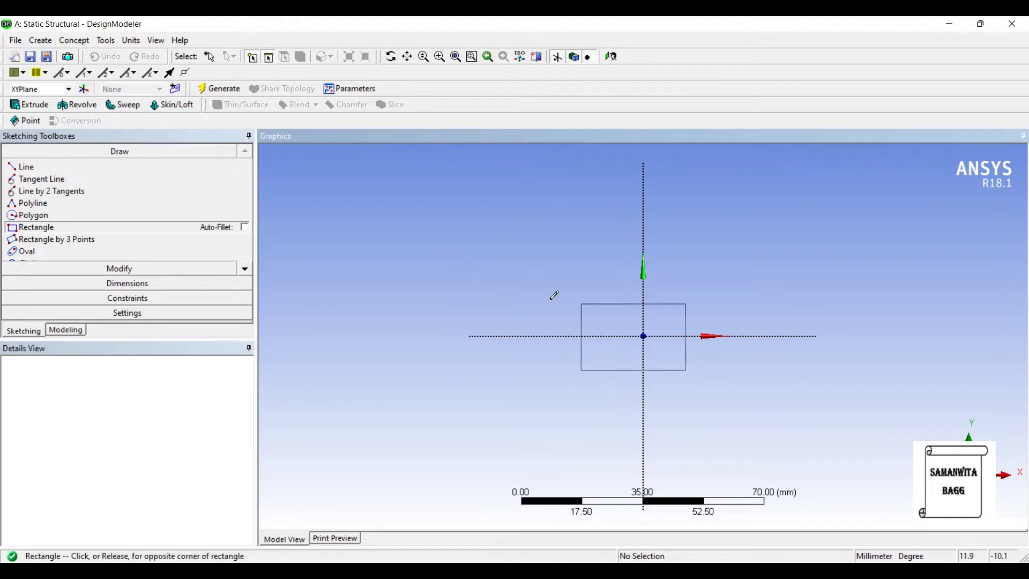
click(577, 305)
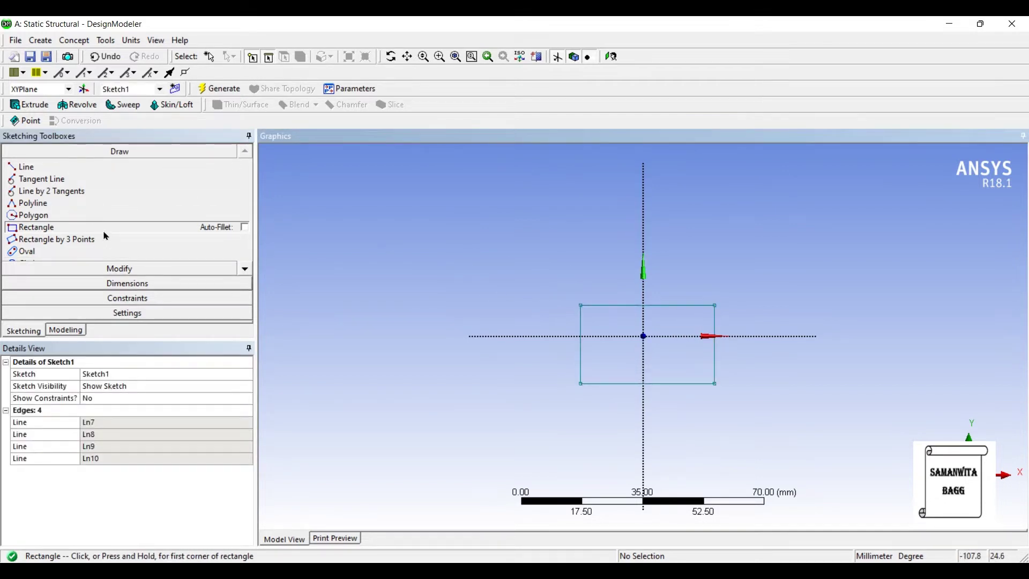
click(127, 283)
click(616, 305)
click(454, 284)
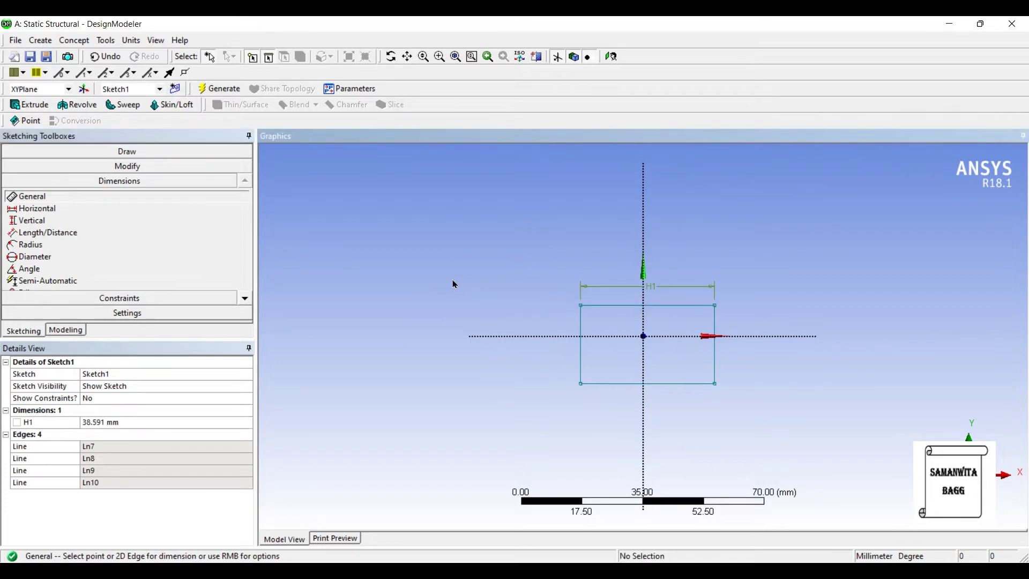
click(580, 348)
click(534, 332)
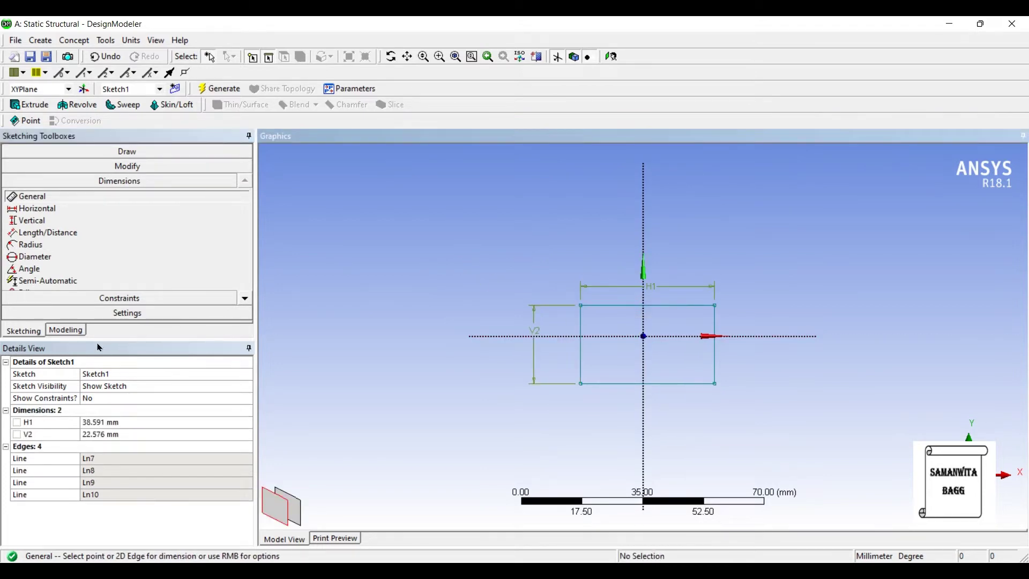
- Set dimensions H1 and V2 to 20 mm each
click(121, 422)
text(20)
key(Return)
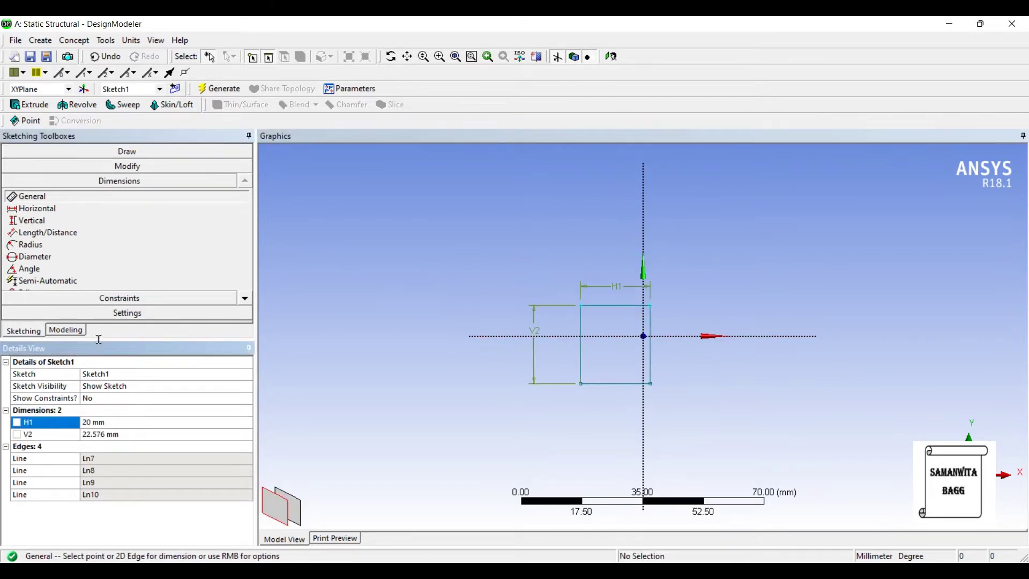
key(Down)
text(20)
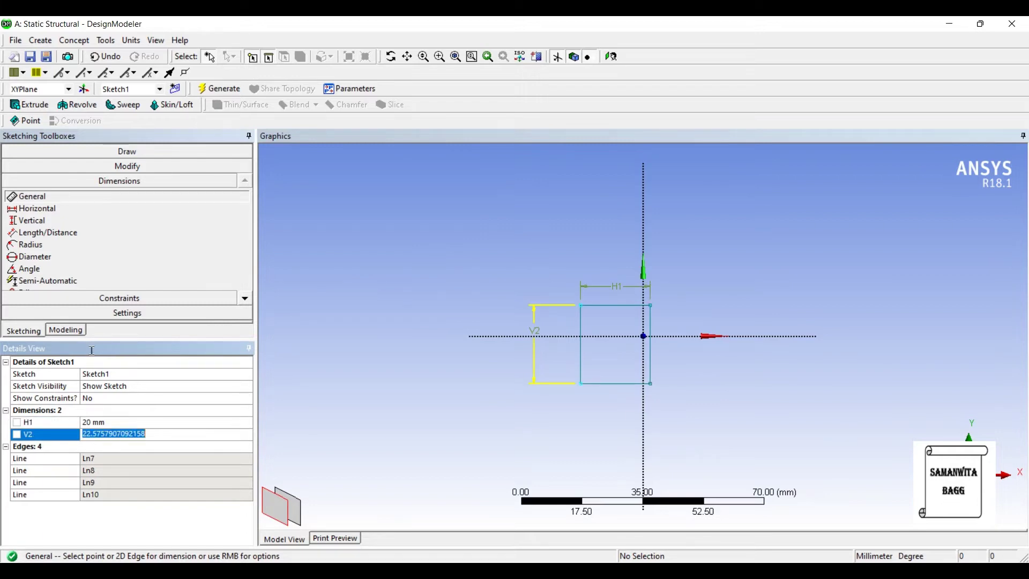
key(Return)
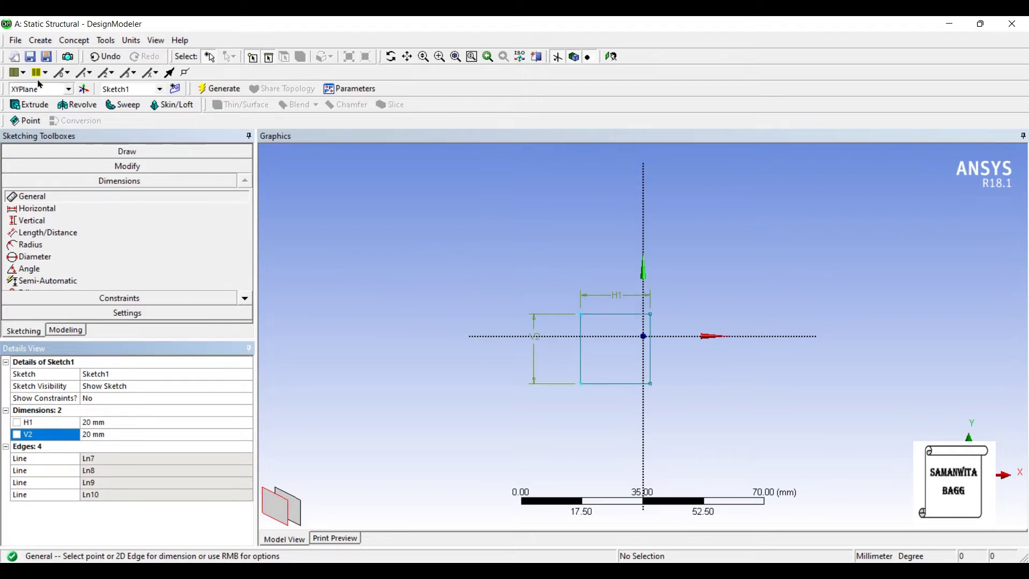
click(29, 105)
- Extrude Sketch1 to a 400 mm depth and generate the solid column
click(117, 388)
click(122, 446)
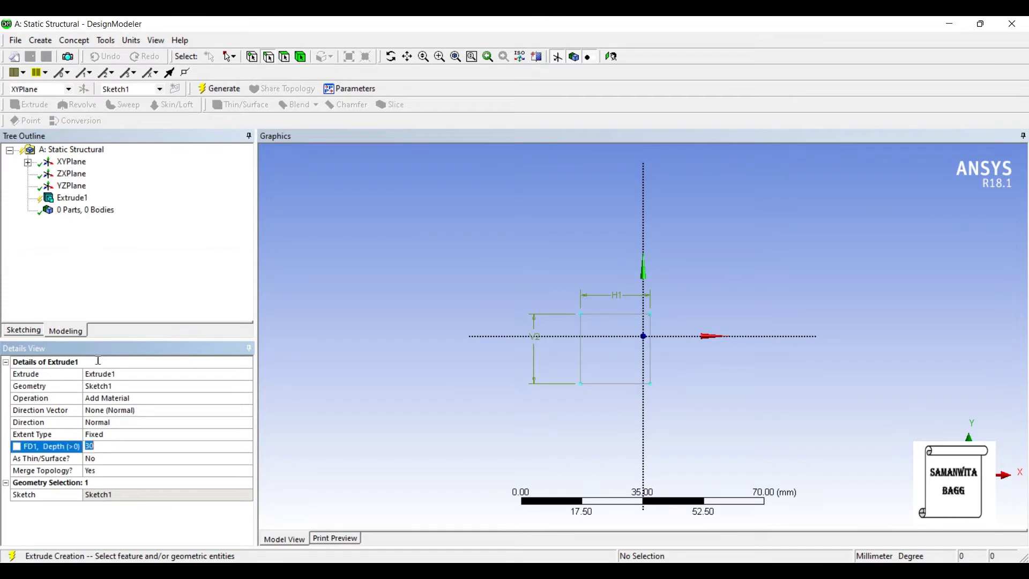
text(400)
key(Return)
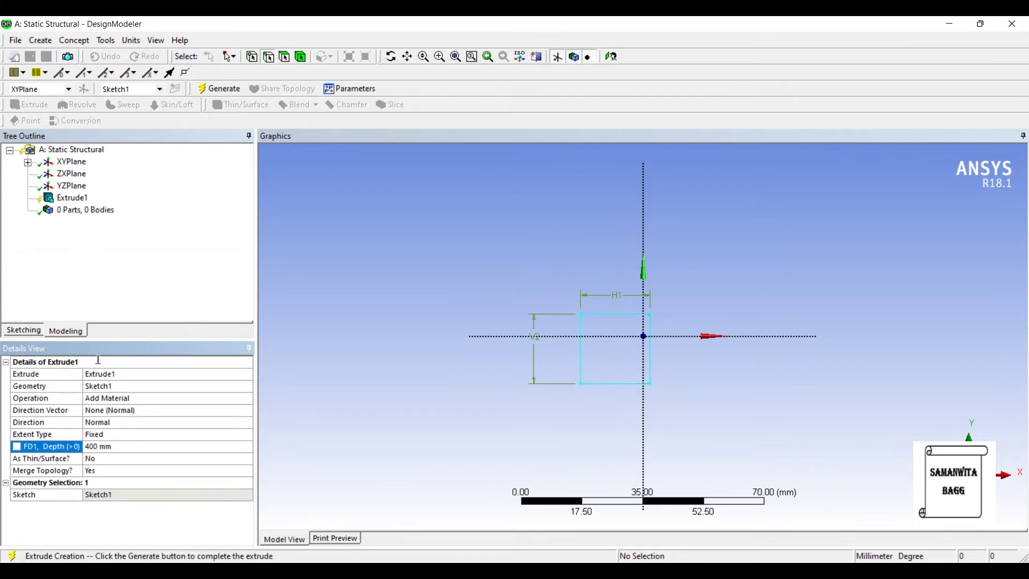
middle_drag(506, 282, 476, 122)
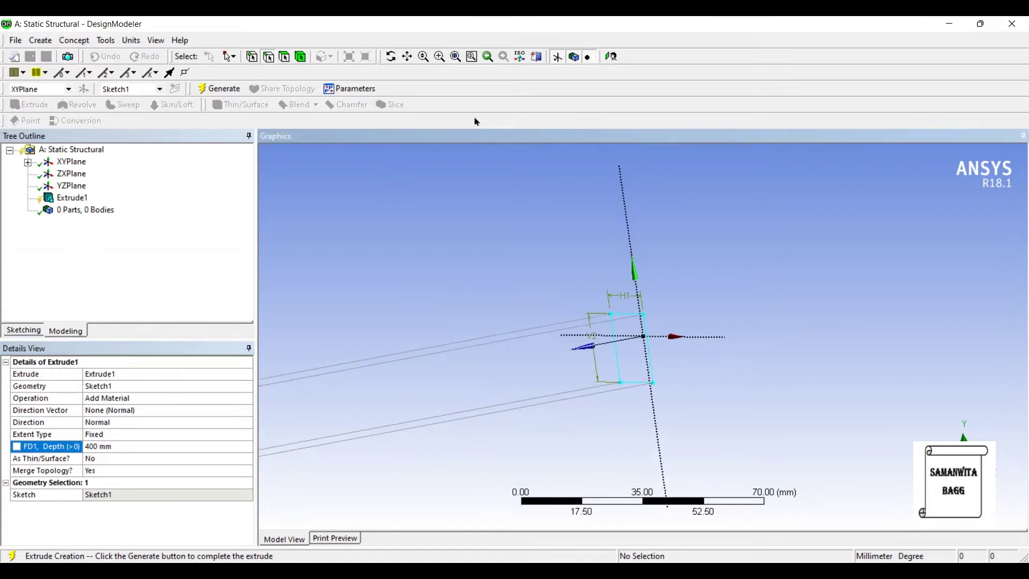
click(219, 88)
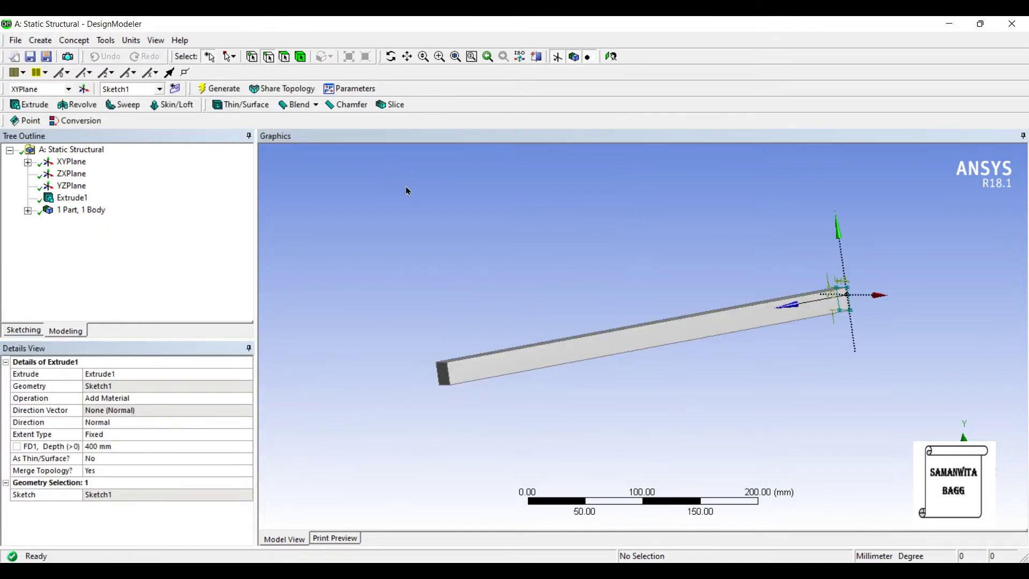
middle_drag(407, 328, 429, 301)
middle_drag(463, 337, 468, 306)
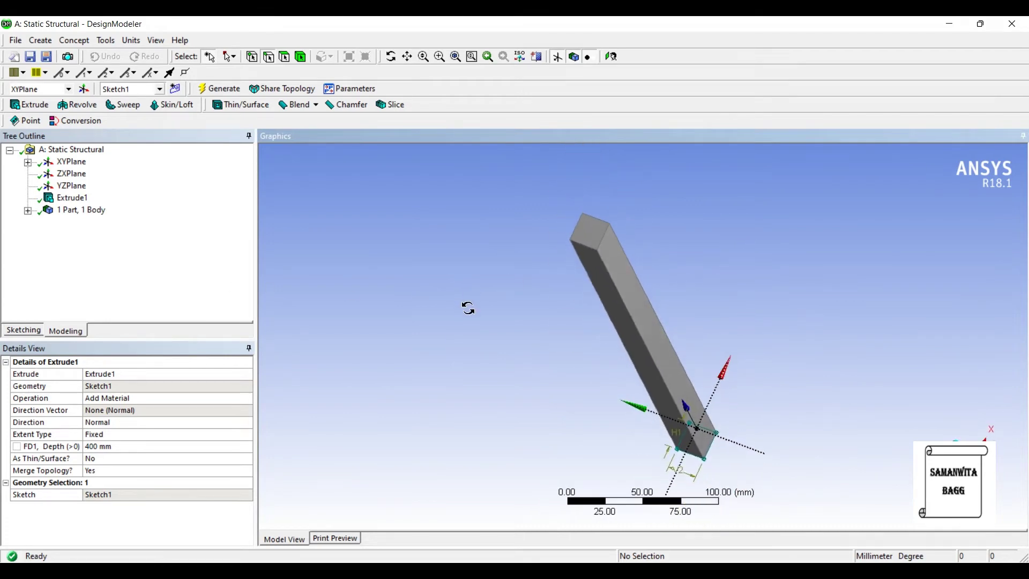
click(949, 24)
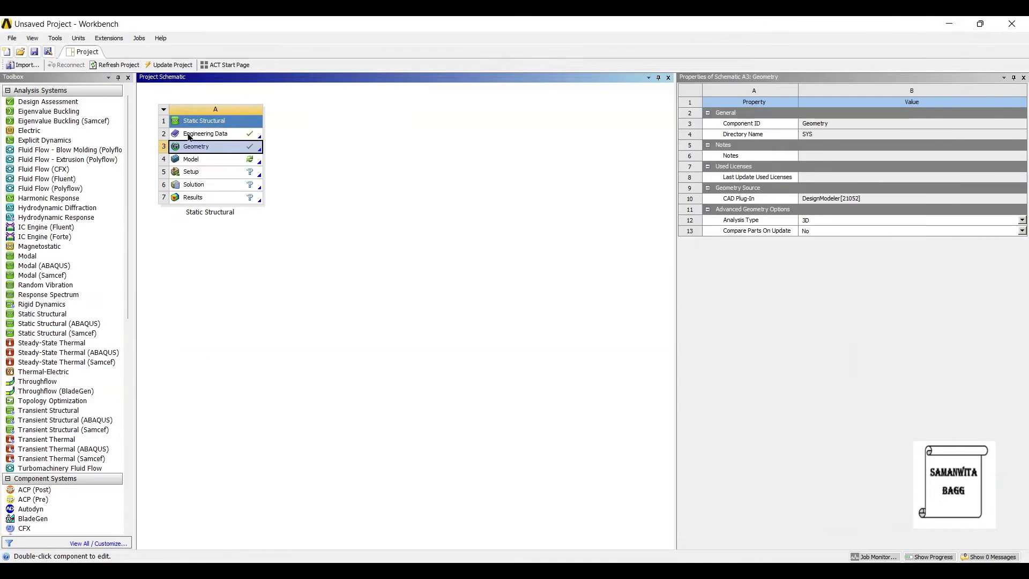
- Open the model in Mechanical and add a mesh Method control on the column body
double_click(191, 159)
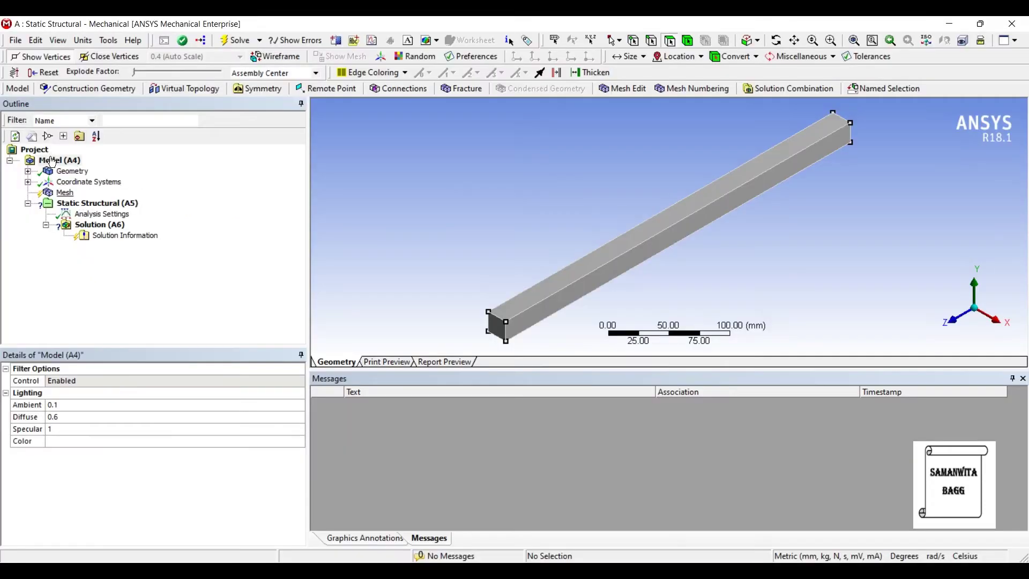
right_click(65, 192)
mouse_move(86, 200)
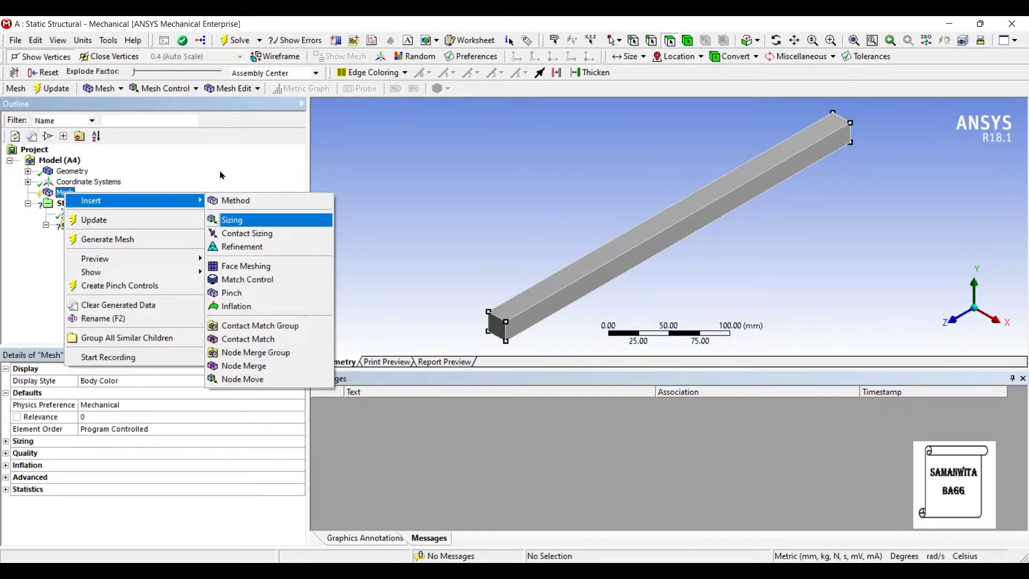
click(236, 200)
click(81, 395)
click(520, 313)
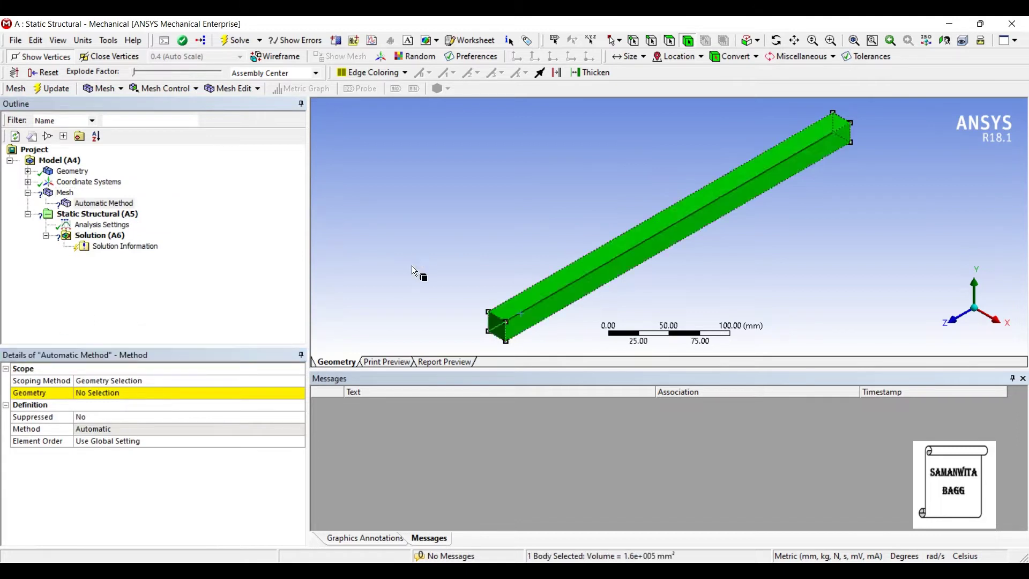
click(95, 392)
- Set the mesh method to Hex Dominant
click(100, 394)
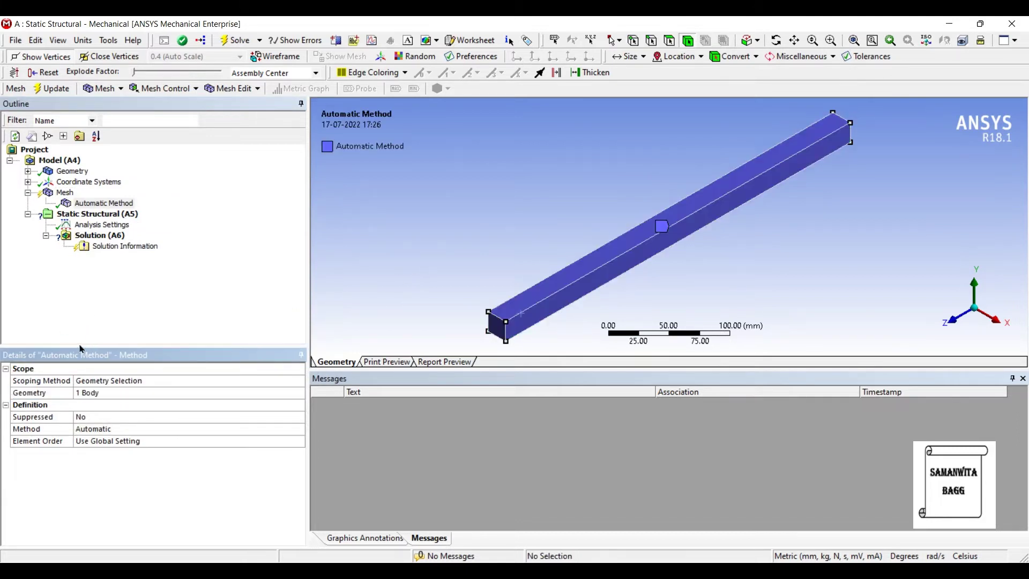
click(103, 429)
key(alt+Down)
key(Down)
key(Down)
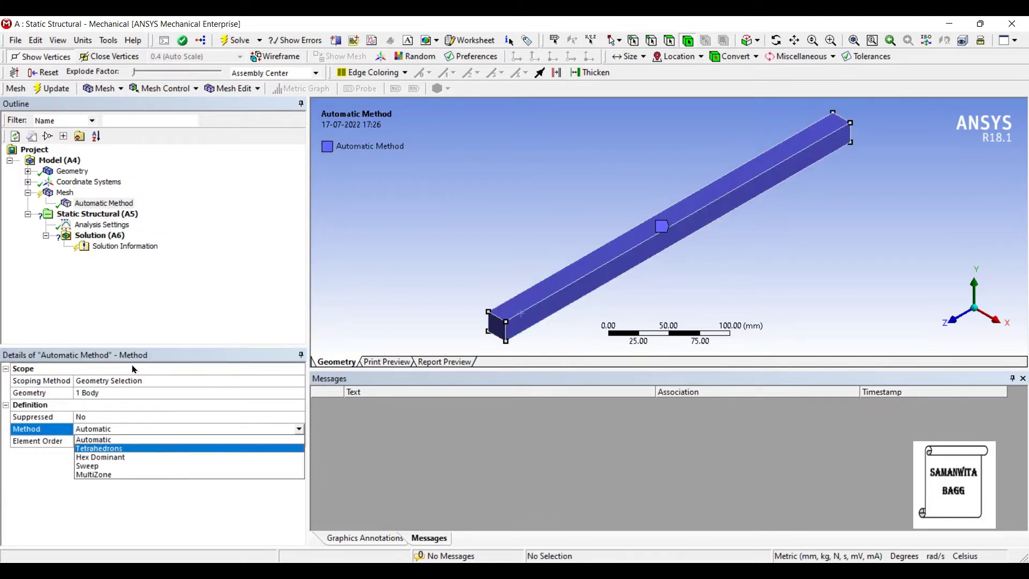
click(166, 457)
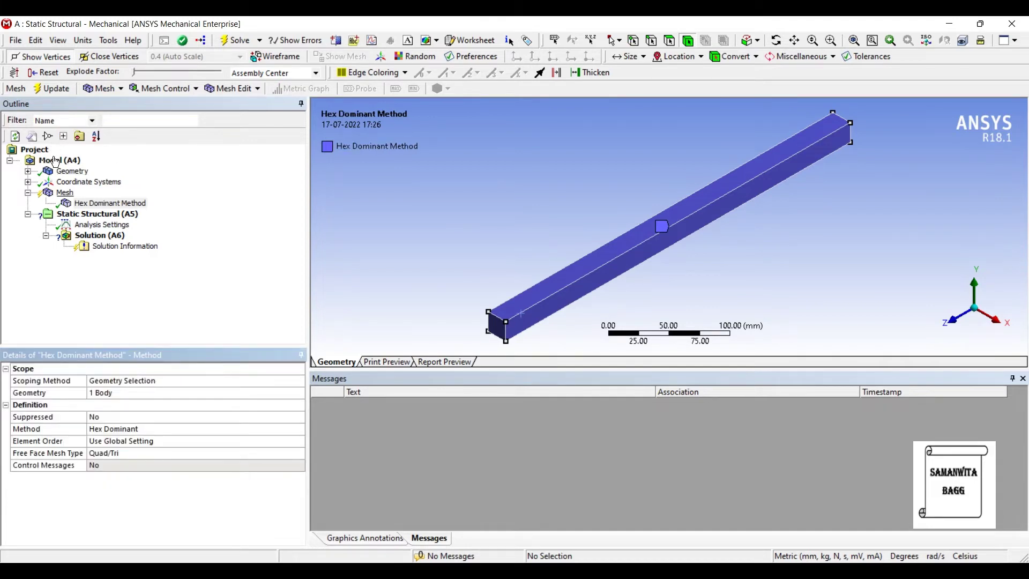
right_click(67, 193)
- Apply a 4 mm Body Sizing to the column and update the mesh
mouse_move(182, 199)
click(235, 218)
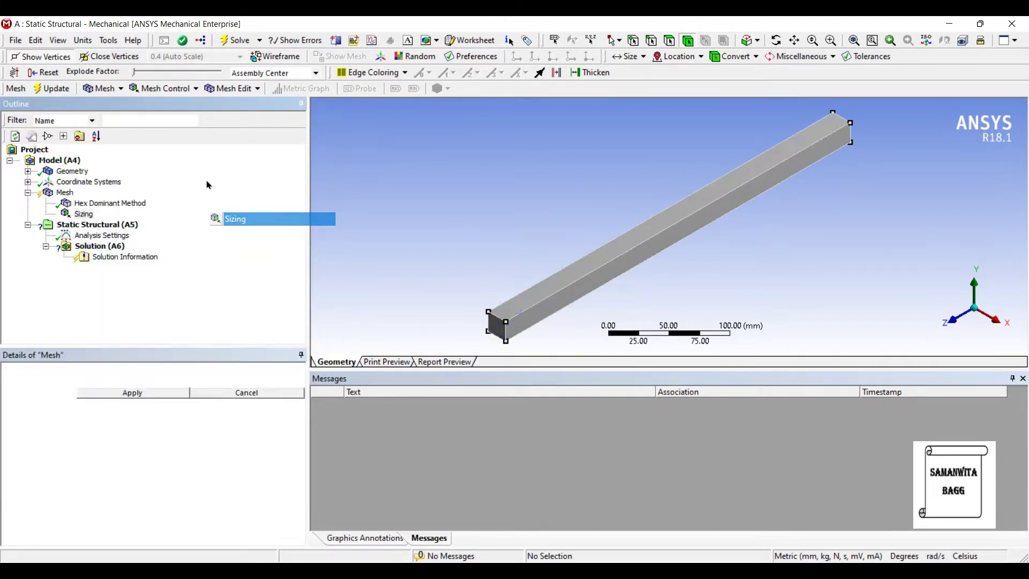
key(ctrl+a)
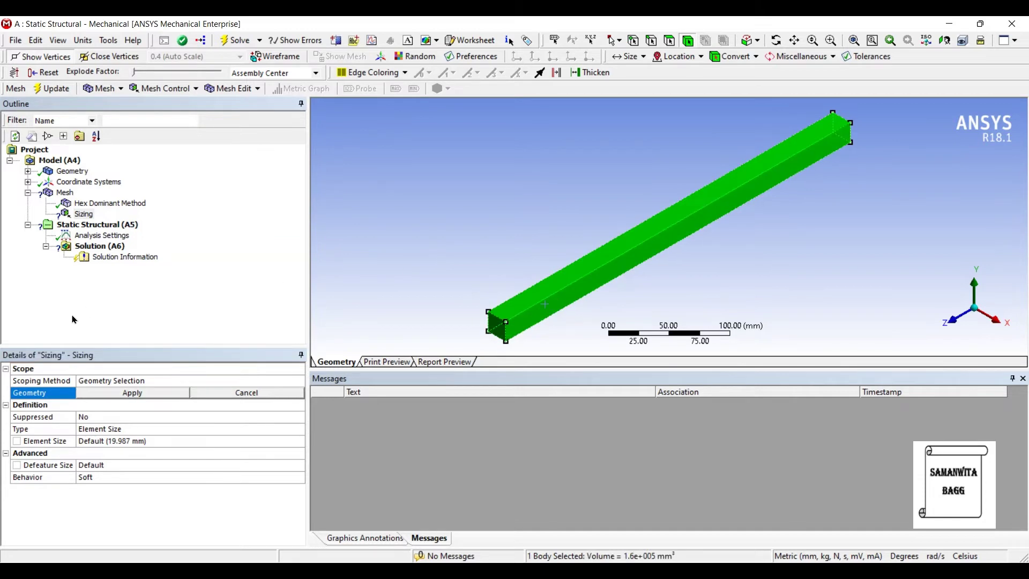
click(94, 393)
click(99, 441)
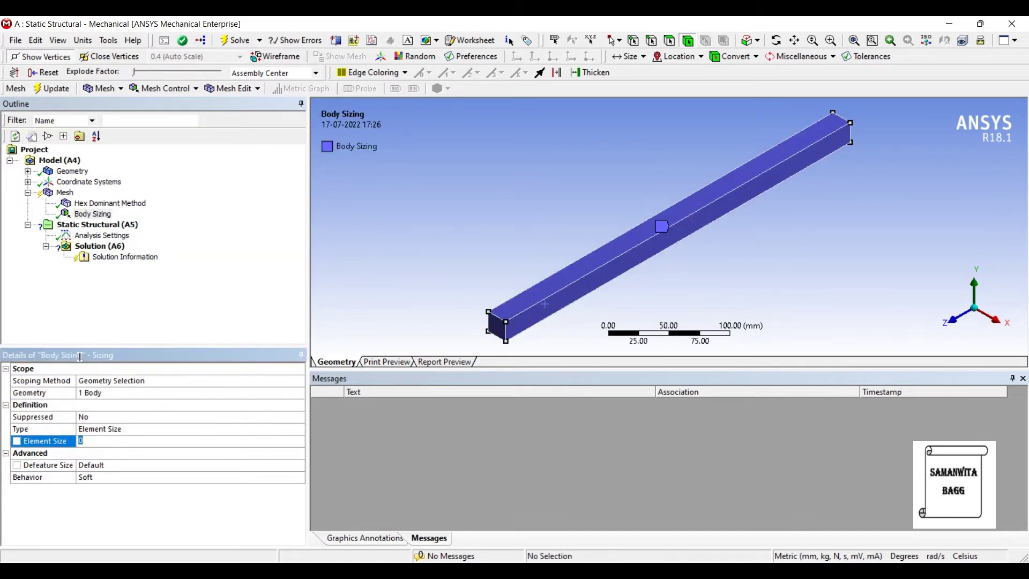
text(4)
key(Return)
click(49, 85)
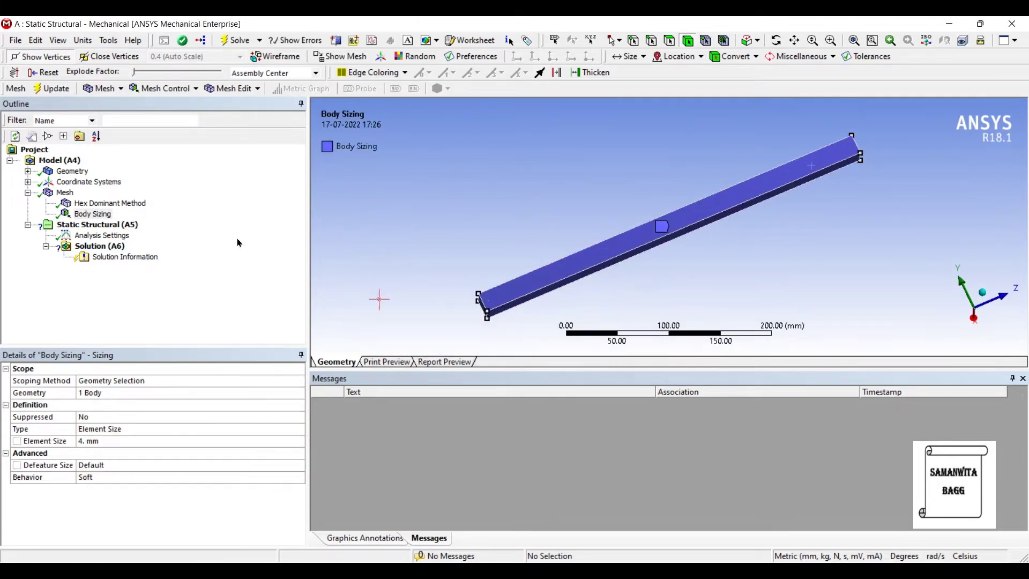
click(97, 224)
- Add a Fixed Support on the column's left end face
right_click(124, 224)
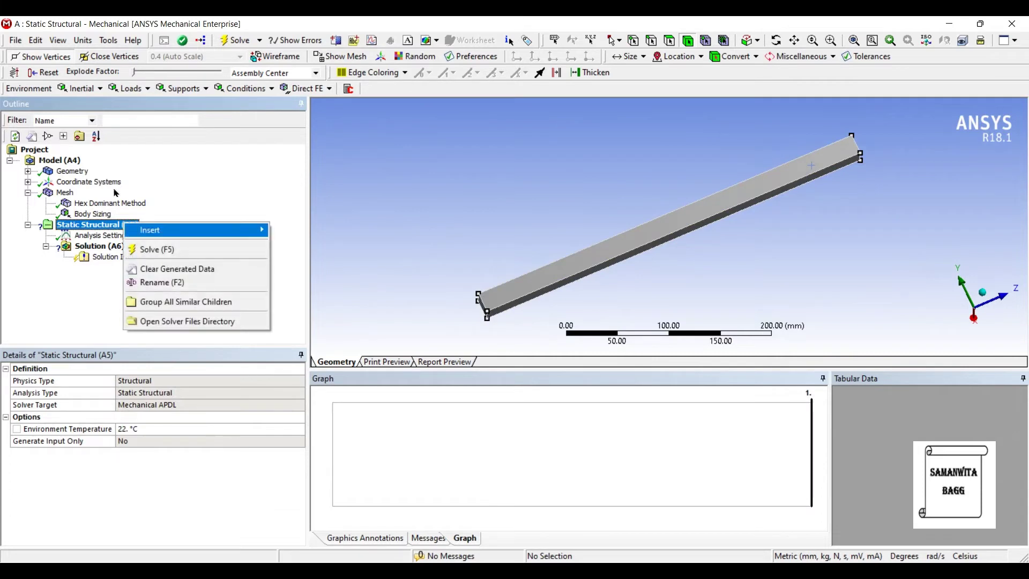
mouse_move(161, 230)
click(308, 360)
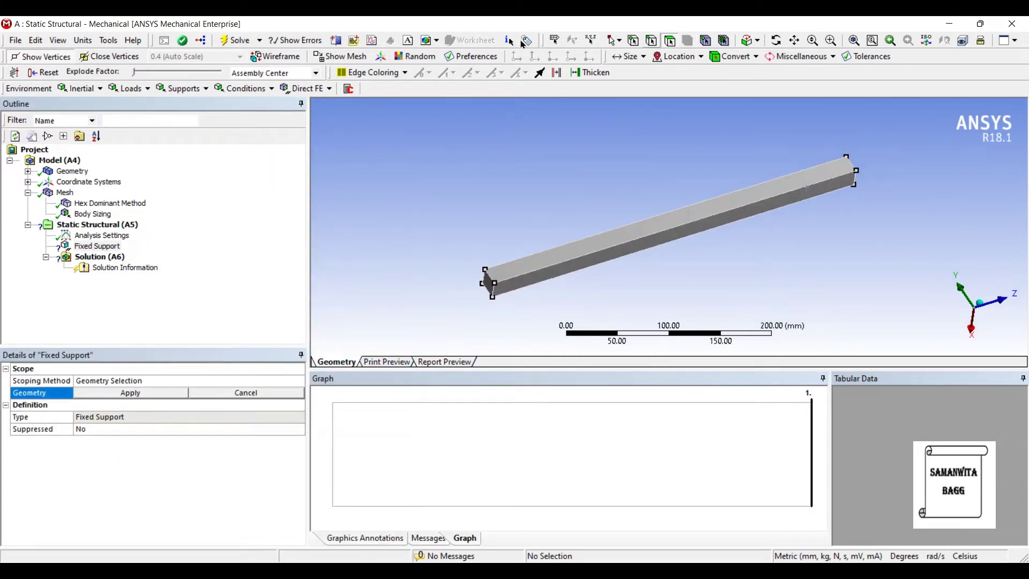
click(487, 284)
click(131, 392)
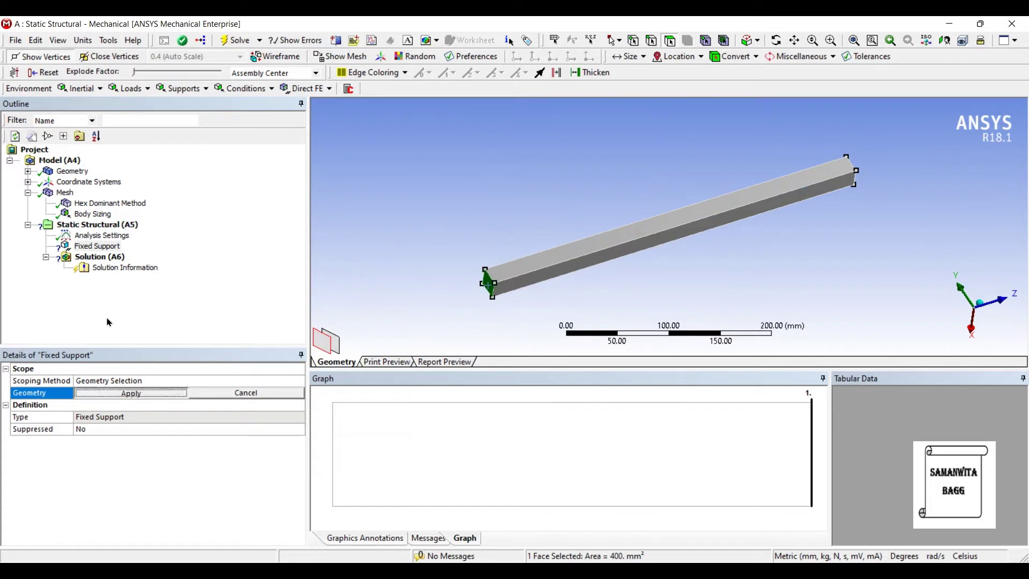
- Insert a Force on the right end face, defined by components
middle_drag(467, 171, 534, 203)
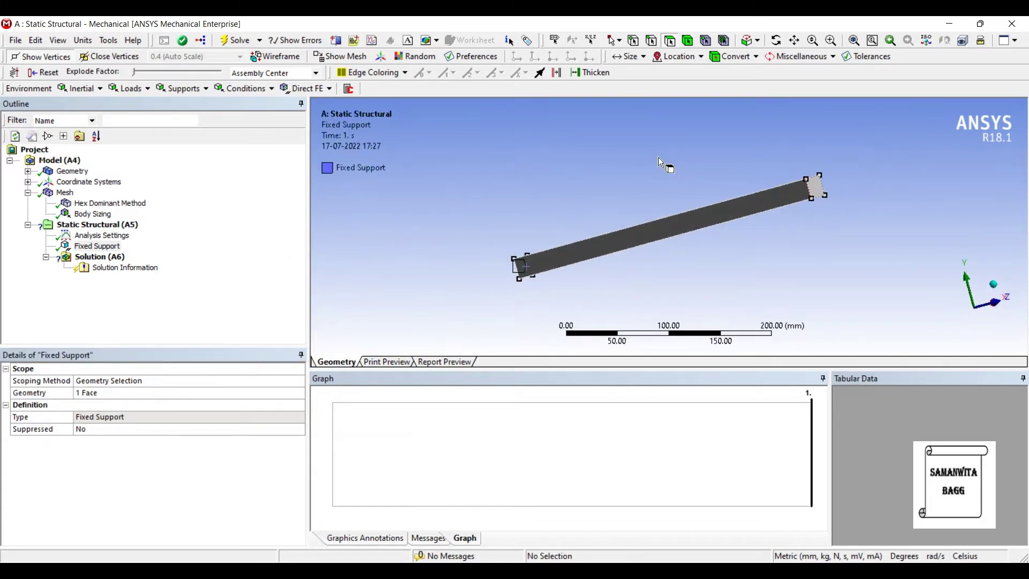
click(813, 186)
right_click(812, 184)
mouse_move(818, 191)
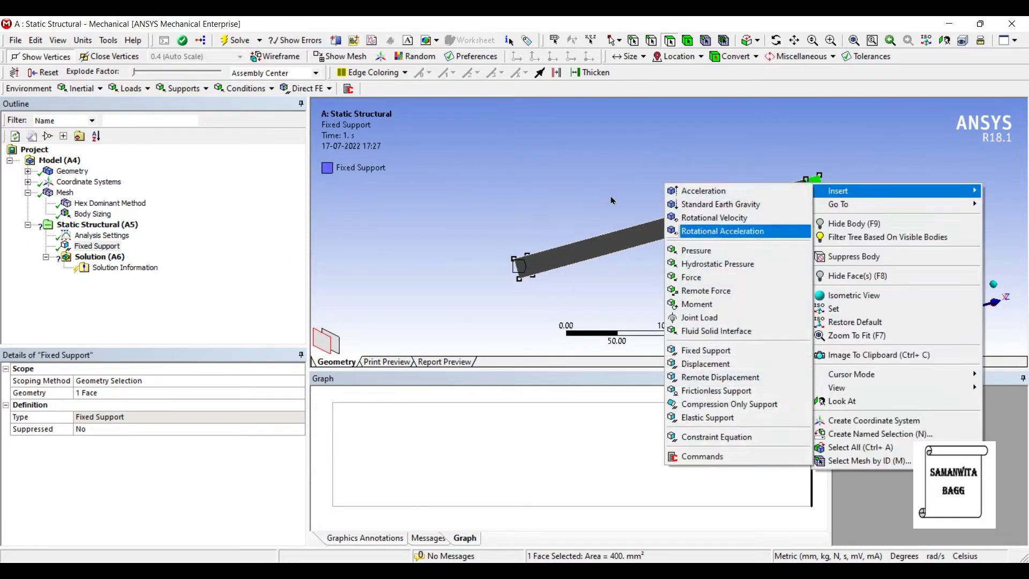
click(690, 277)
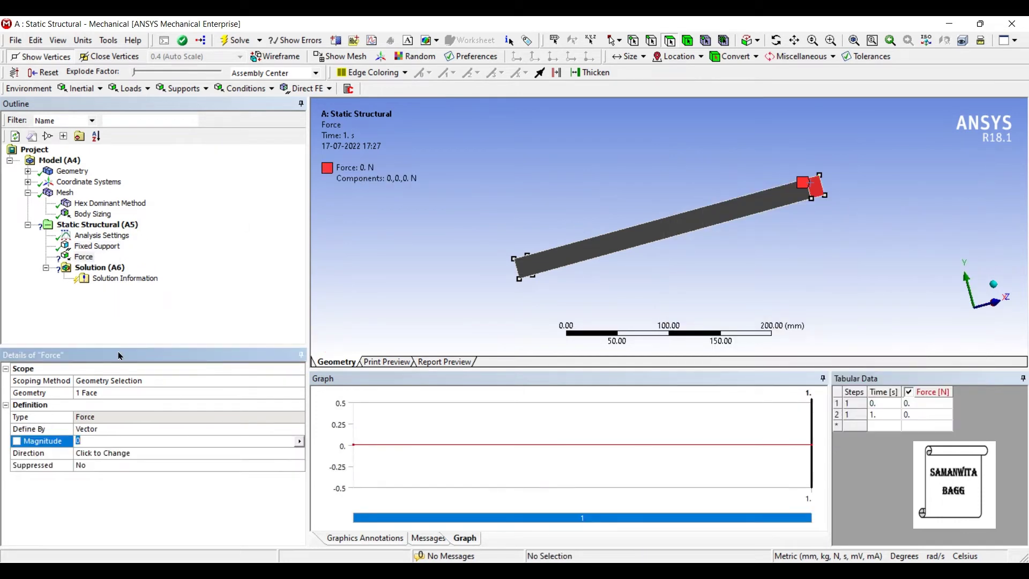
click(250, 429)
click(299, 429)
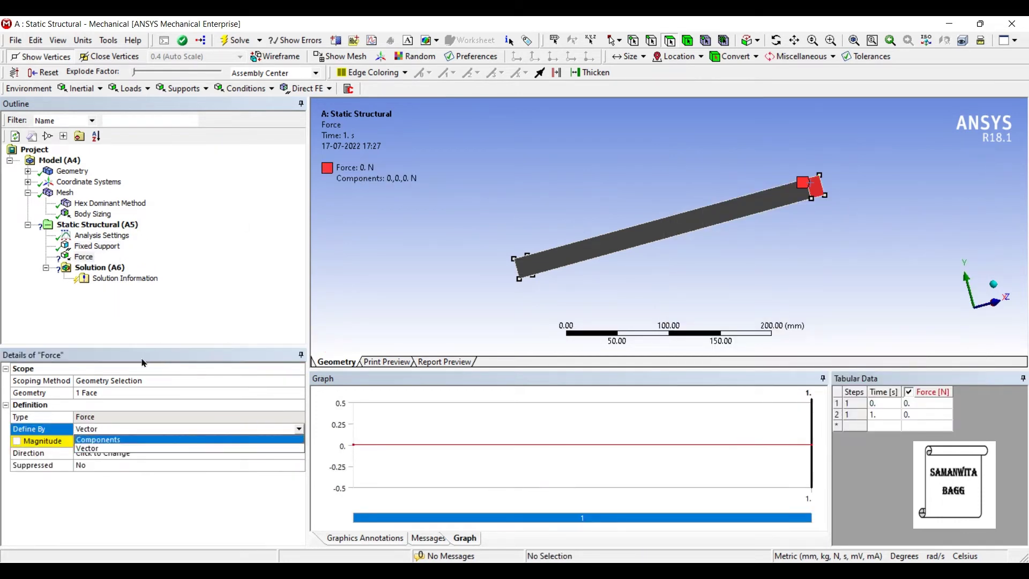
click(177, 438)
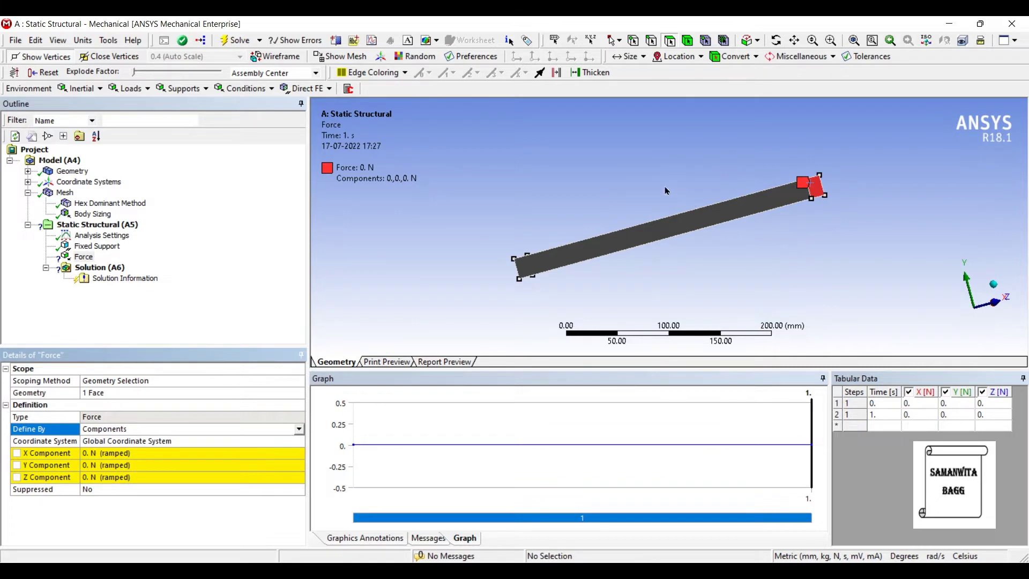
- Set the force's Z component to -20000 N
mouse_move(666, 190)
middle_down()
mouse_move(671, 176)
mouse_move(665, 185)
middle_up()
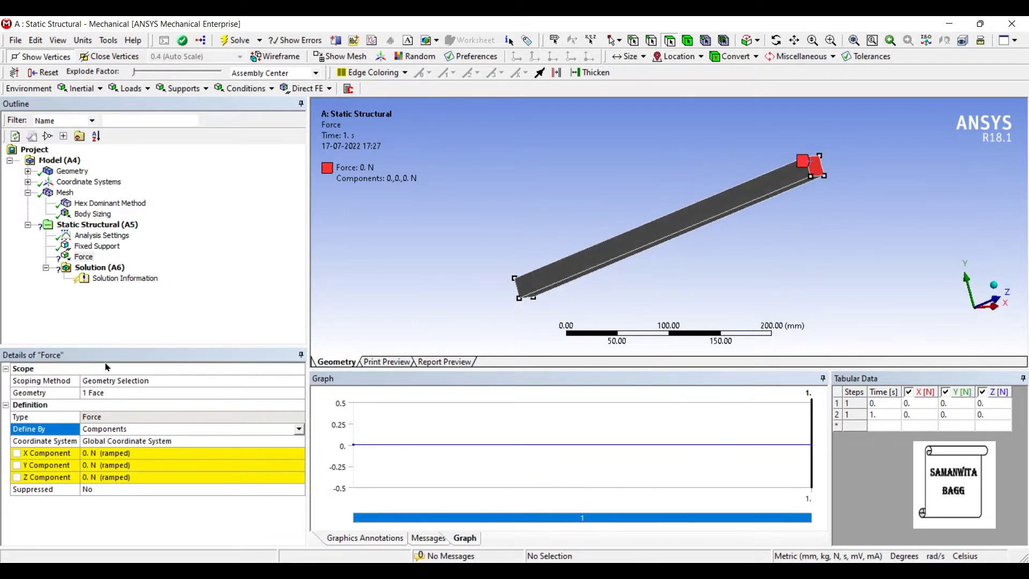
click(107, 477)
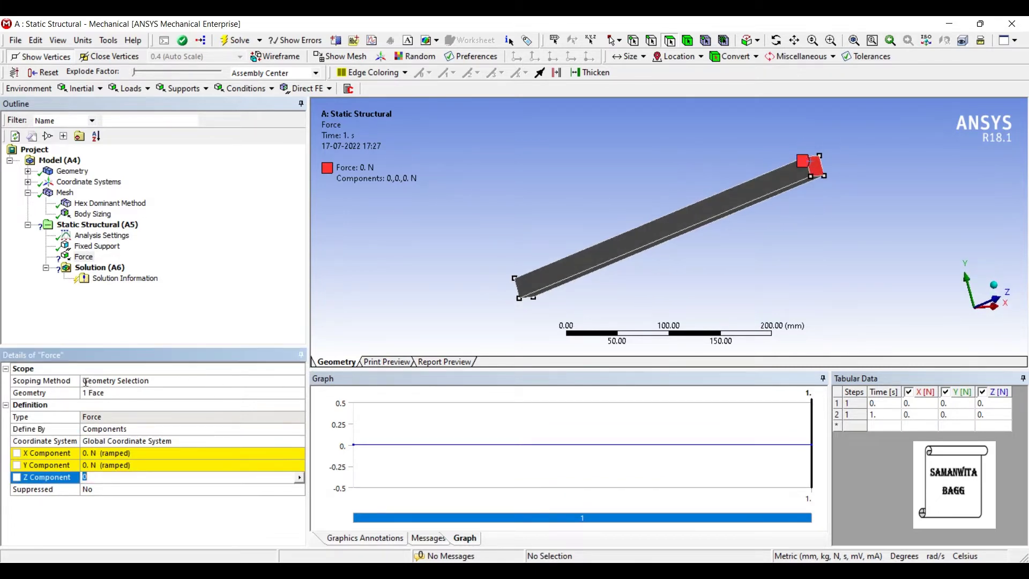
text(-20000)
key(Return)
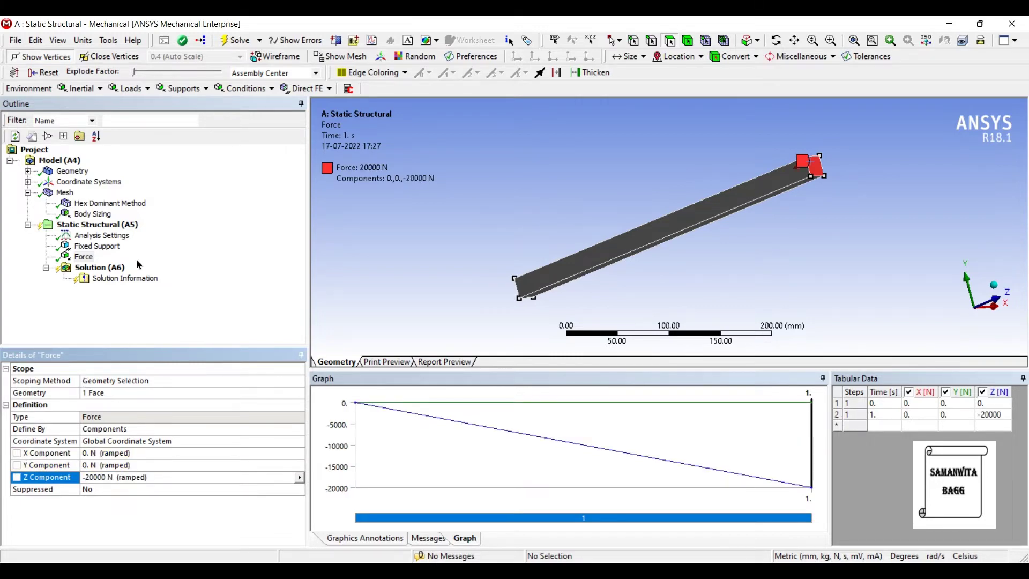
- Add a Directional Deformation result along the Z axis
right_click(102, 267)
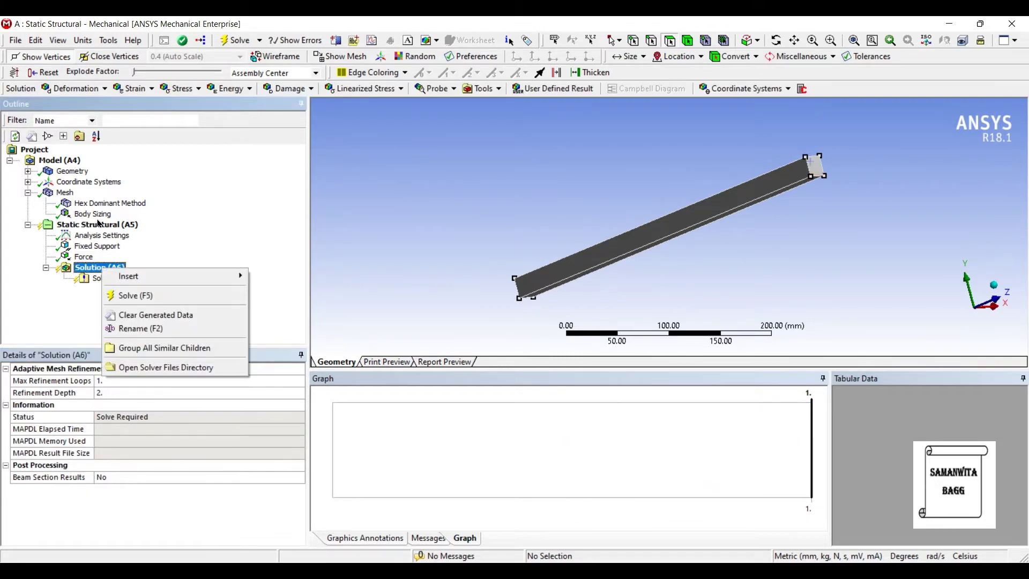
mouse_move(122, 275)
mouse_move(352, 290)
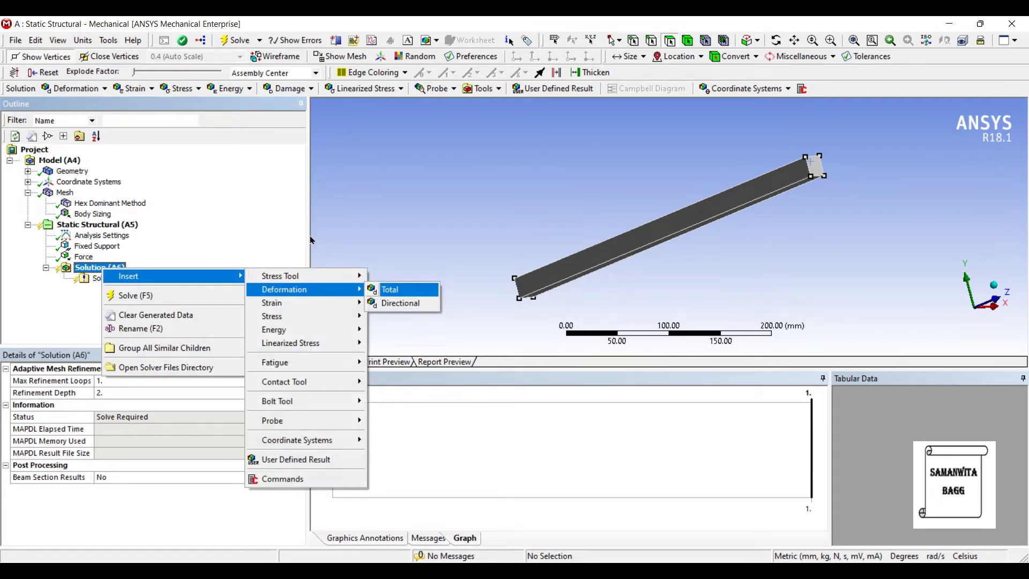
key(Down)
key(Return)
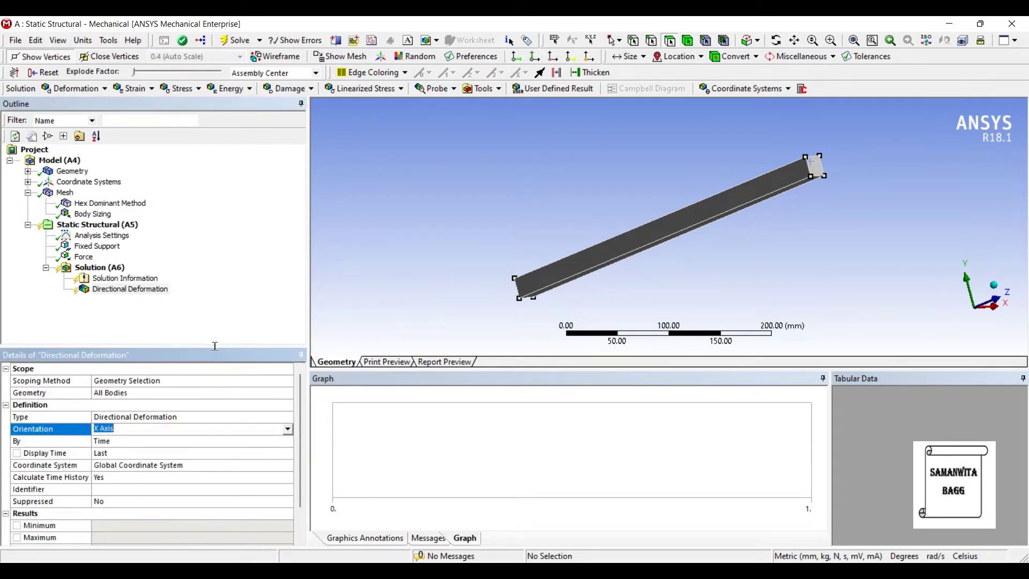
click(287, 428)
click(124, 457)
- Add an Equivalent (von-Mises) Stress result and solve the analysis
right_click(113, 268)
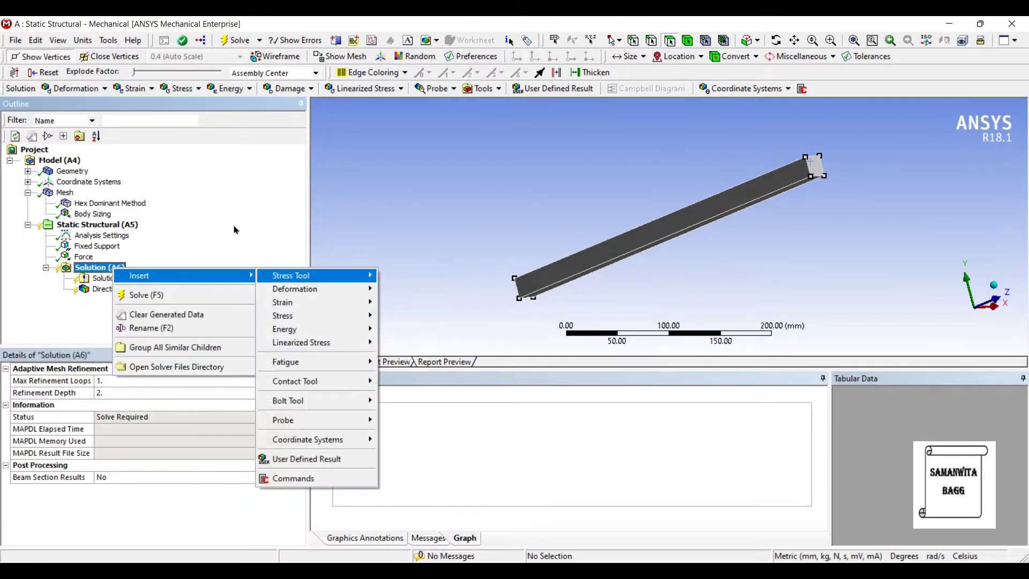
mouse_move(300, 315)
click(412, 315)
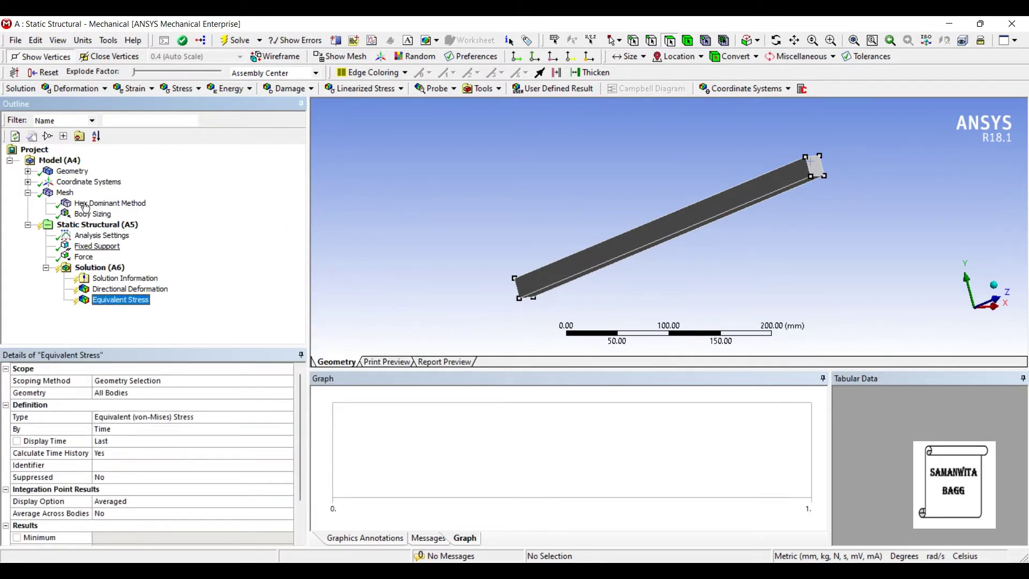
click(100, 266)
click(239, 40)
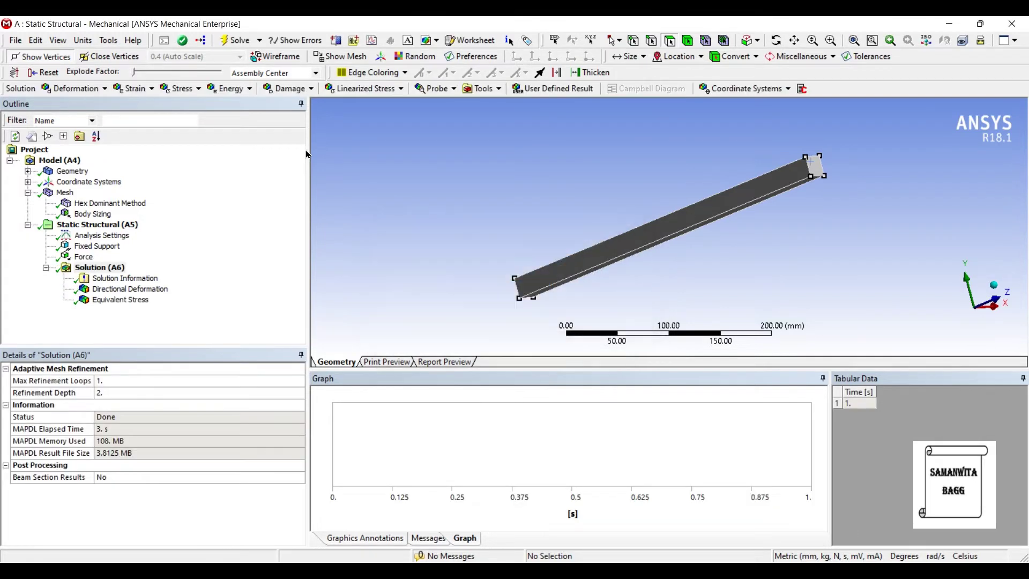
- Animate the Z directional deformation with the column shown upright
click(129, 289)
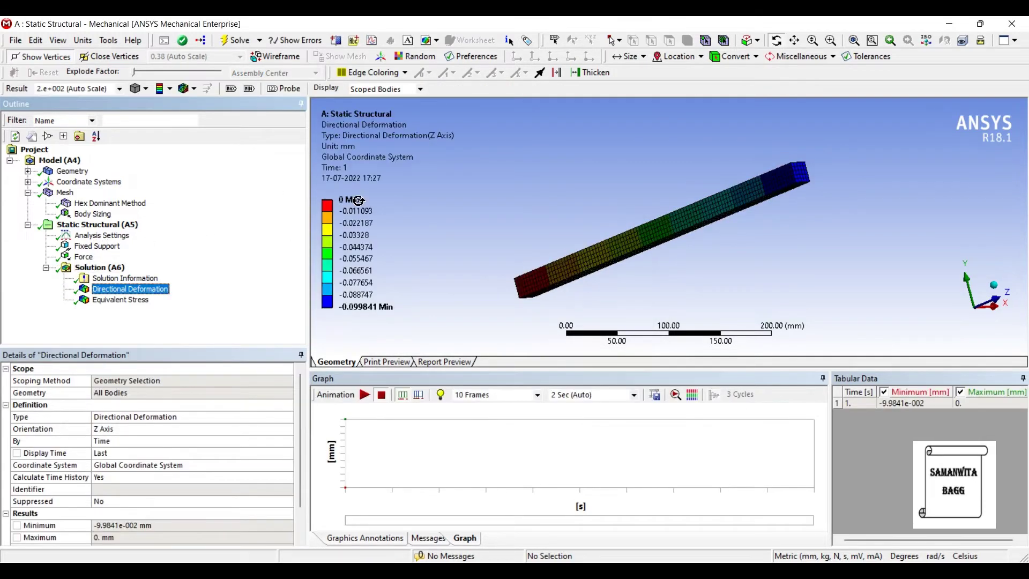
drag(575, 189, 560, 124)
scroll(560, 124, down, 2)
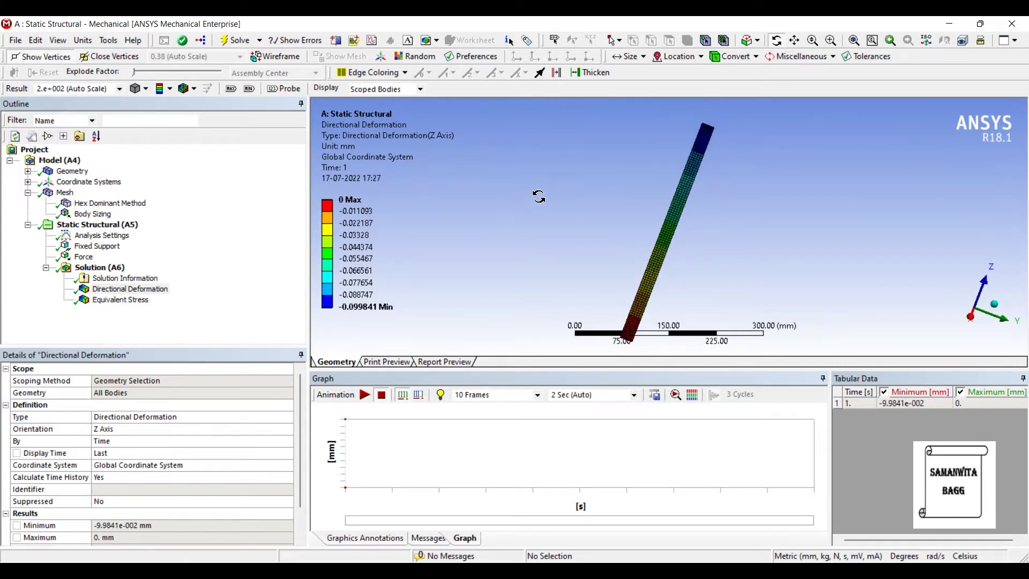
drag(539, 197, 550, 194)
click(365, 394)
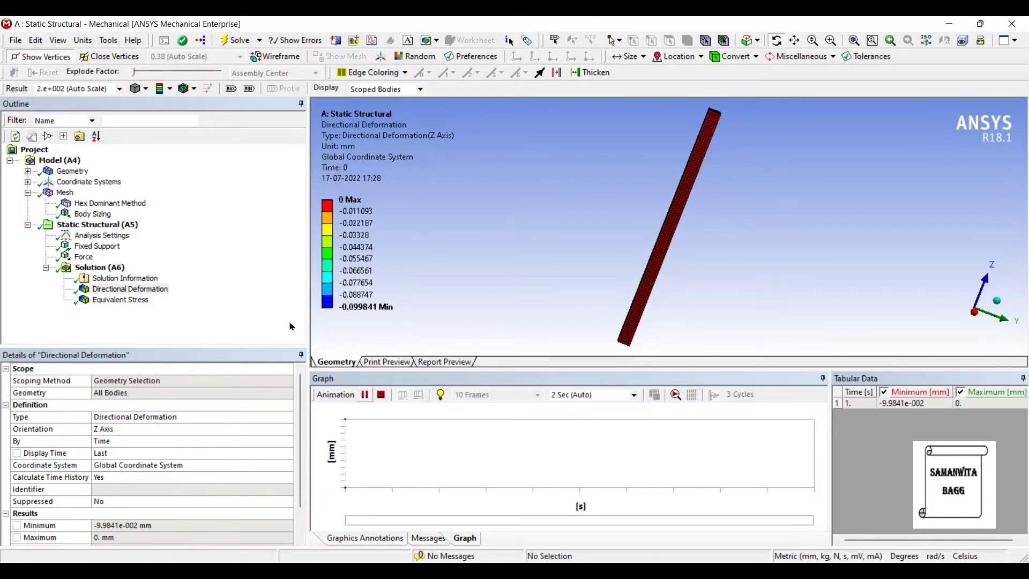
click(365, 394)
- Play the Equivalent Stress animation, then close Mechanical
click(121, 299)
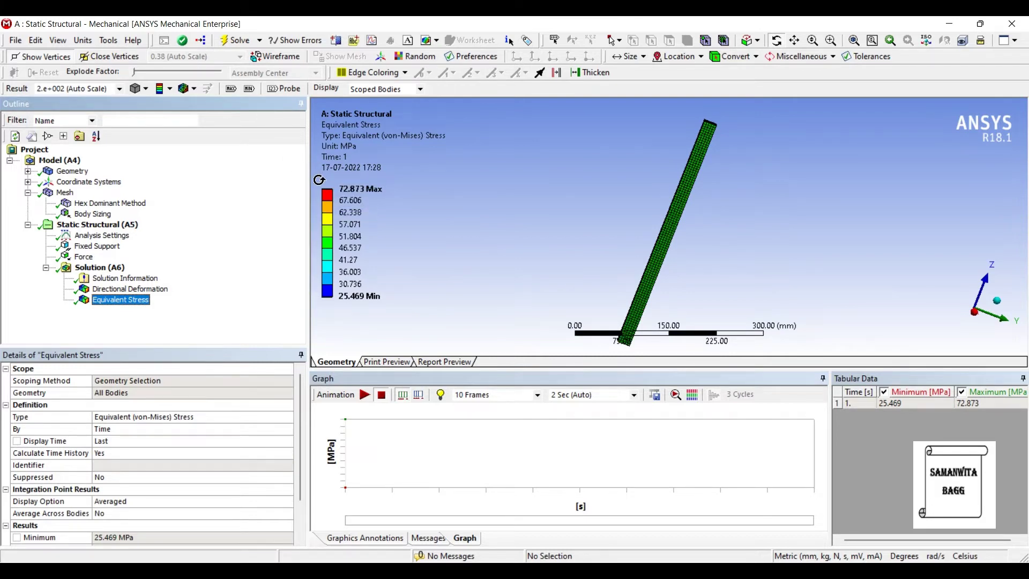
click(365, 394)
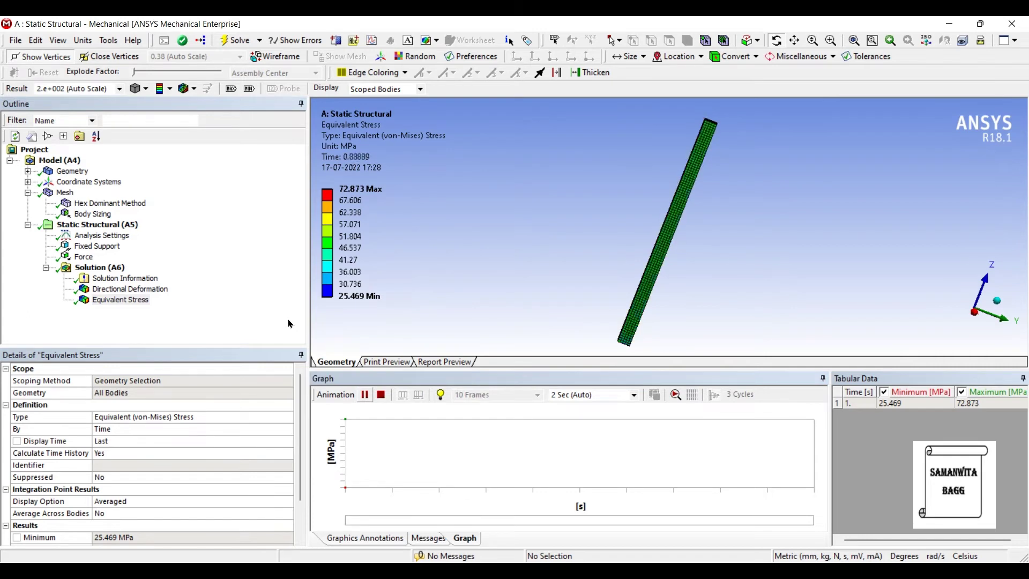
click(948, 23)
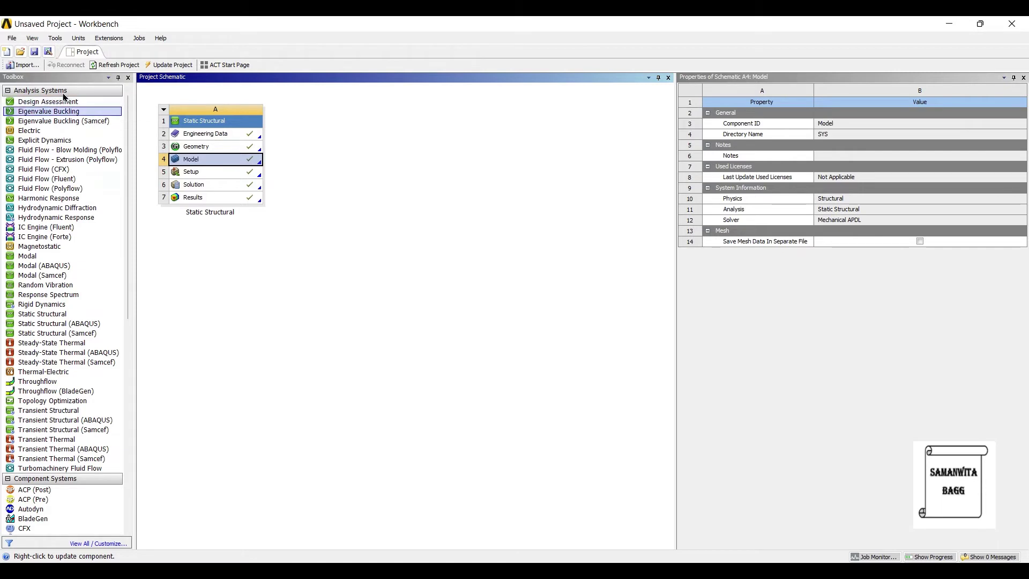
- Drop Eigenvalue Buckling onto Model (A4) and open Setup (B5) in Mechanical
drag(67, 111, 182, 154)
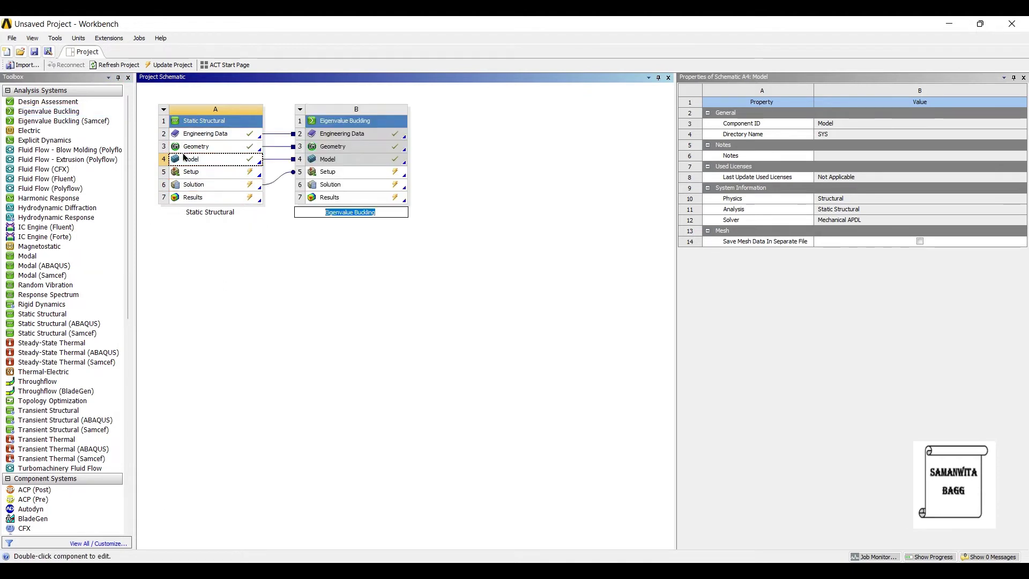
click(184, 157)
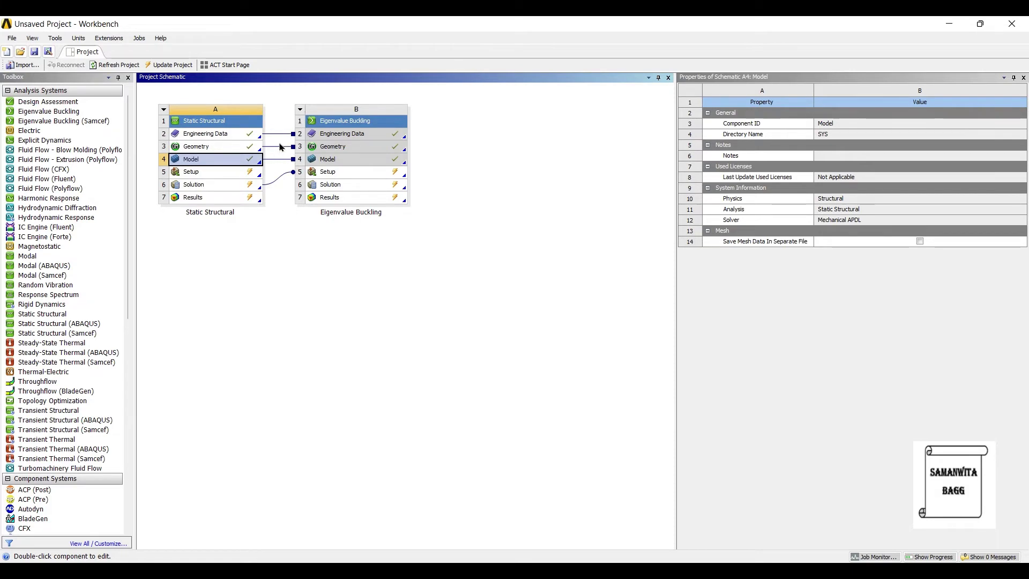
double_click(343, 171)
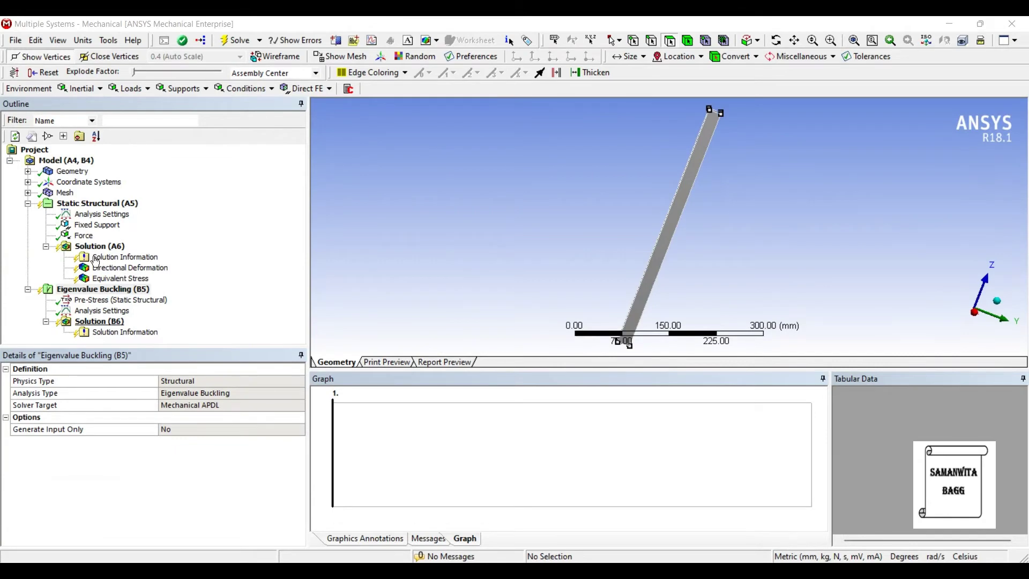
- Set Max Modes to Find to 3 and solve the eigenvalue buckling analysis in Solution (B6)
click(102, 311)
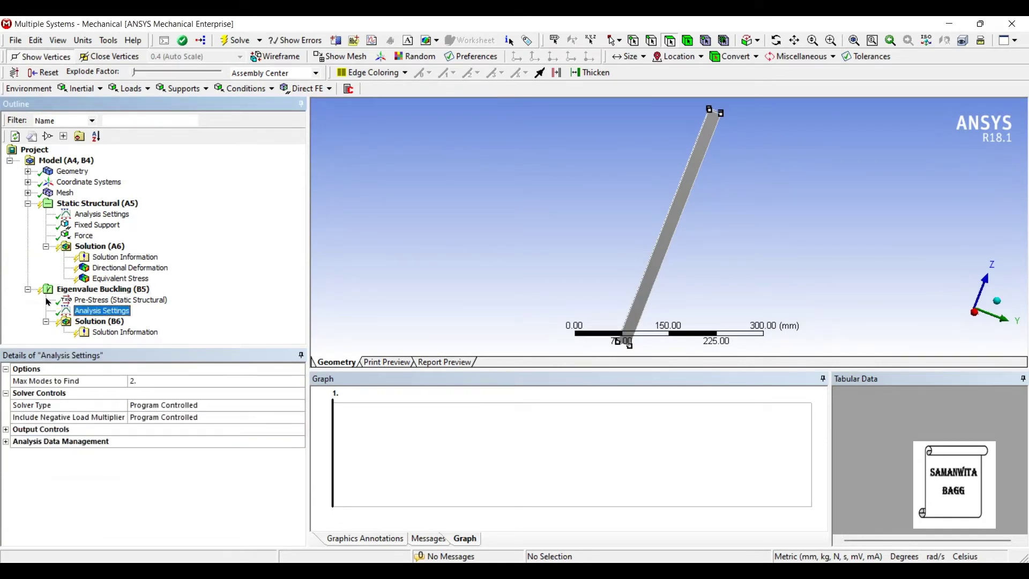
key(Tab)
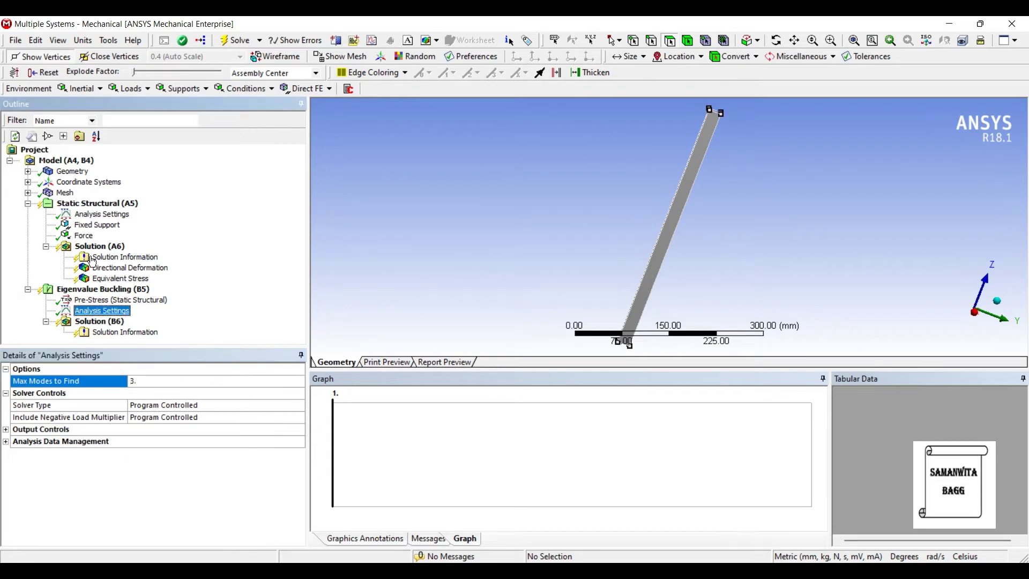
right_click(105, 321)
click(141, 346)
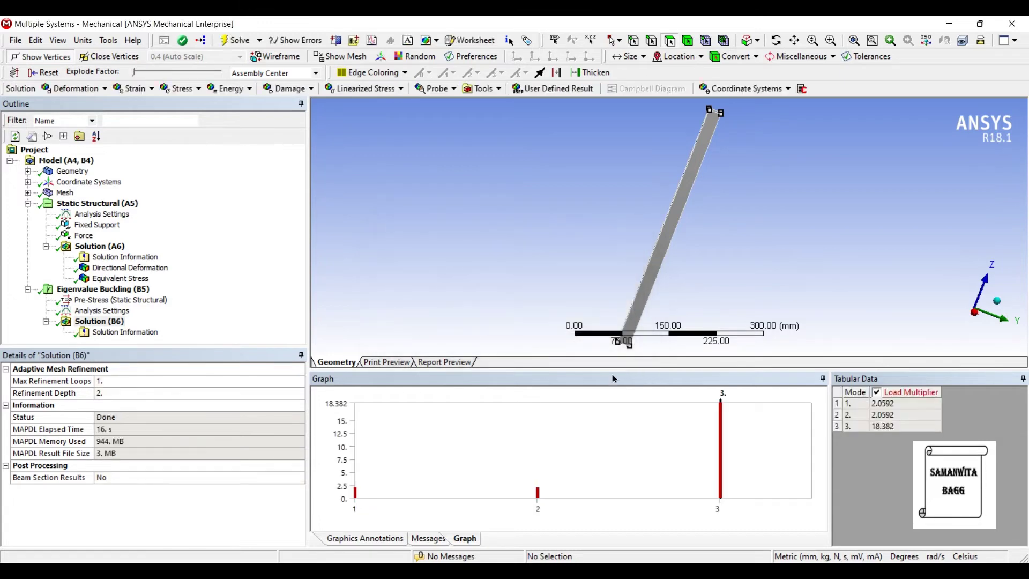
- Select all three modes in the load multiplier graph, create their mode shape results and solve them
click(765, 435)
right_click(765, 435)
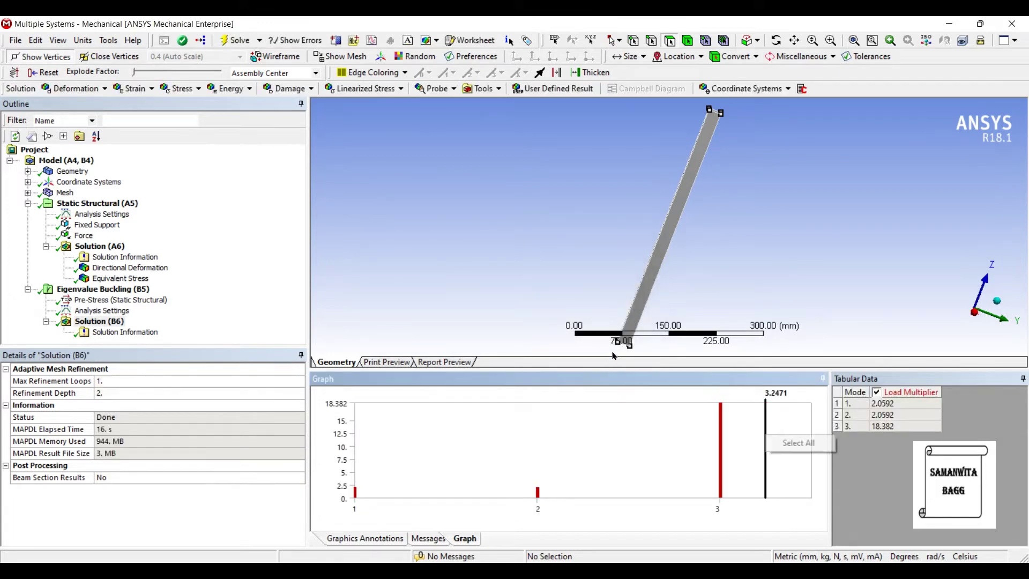
click(776, 444)
right_click(771, 442)
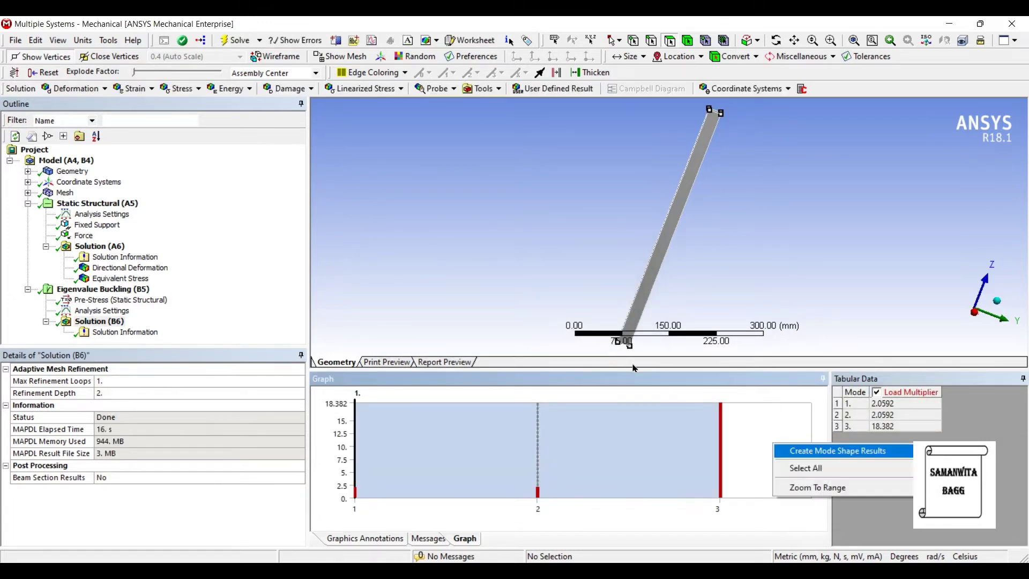
click(817, 449)
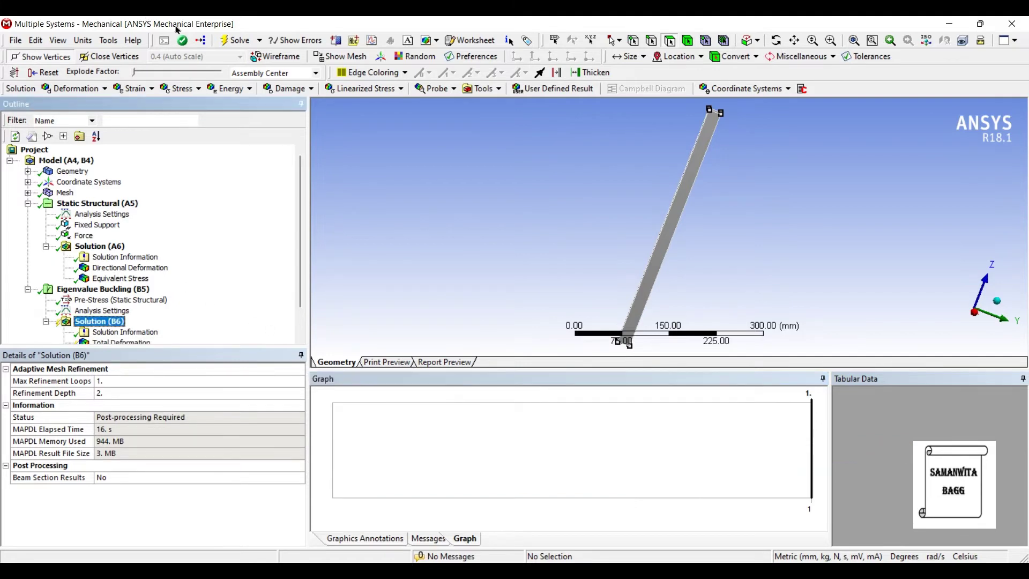
click(238, 40)
- Animate the first mode's Total Deformation, orbiting to see the column tilt
scroll(173, 176, down, 1)
click(121, 310)
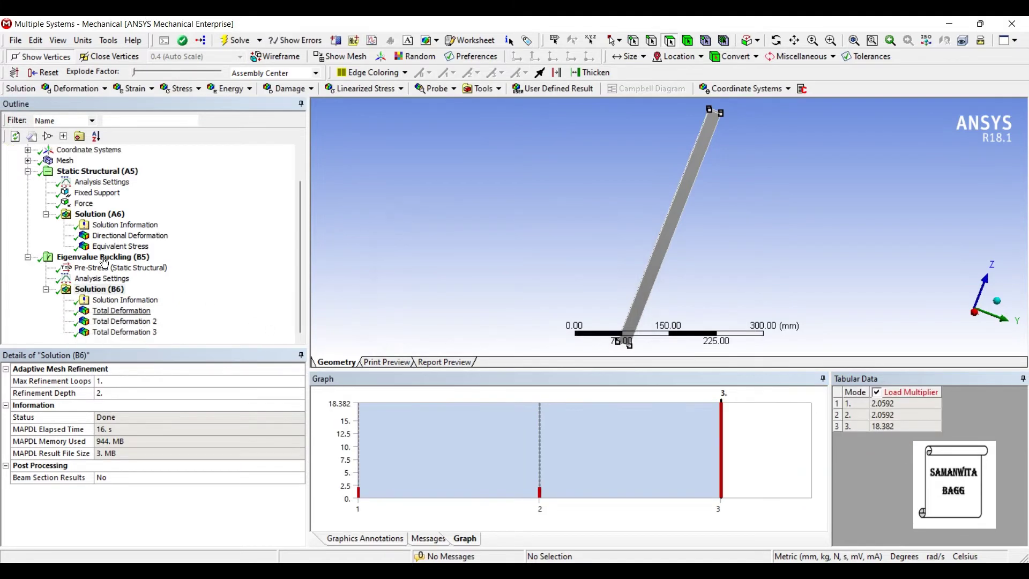
click(365, 395)
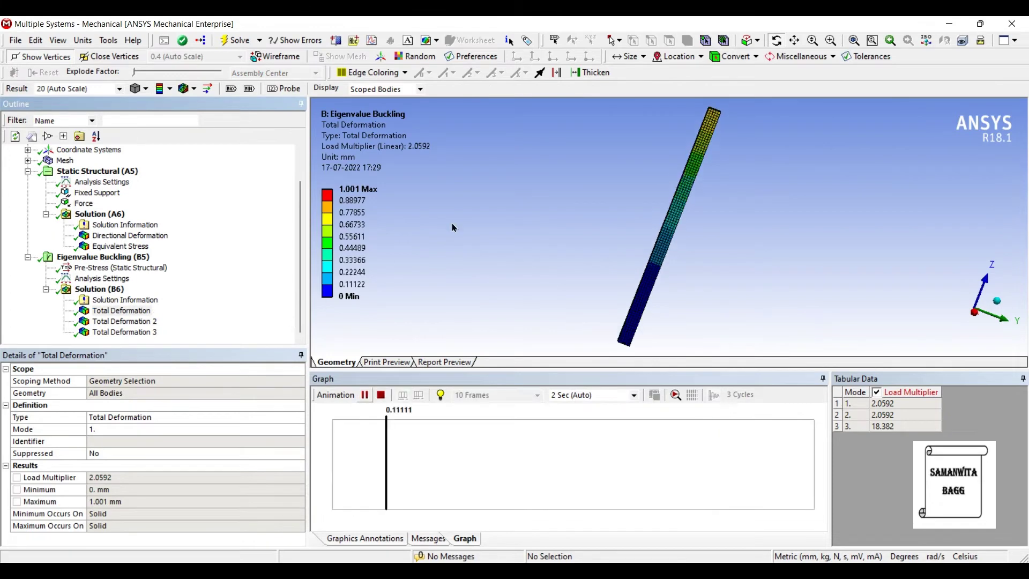
middle_drag(496, 161, 489, 193)
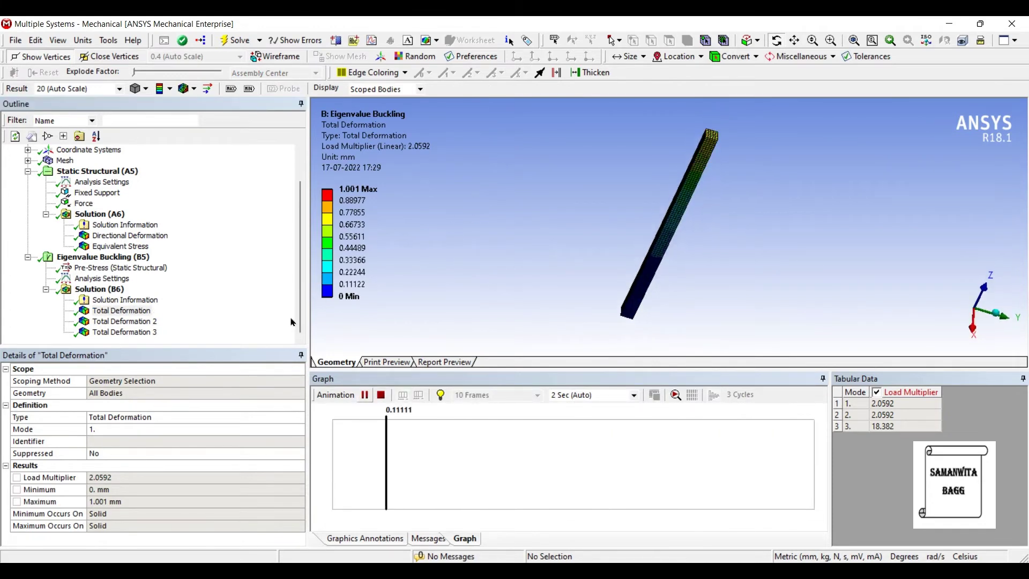
click(365, 395)
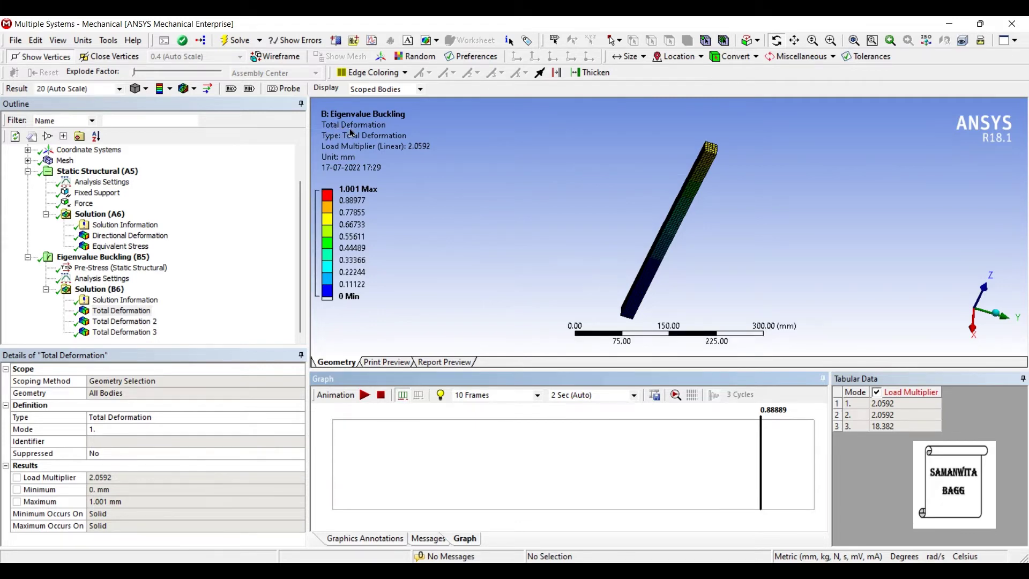
- Animate Total Deformation 2 and 3; mode 3 peaks at 1.3267 mm
click(124, 321)
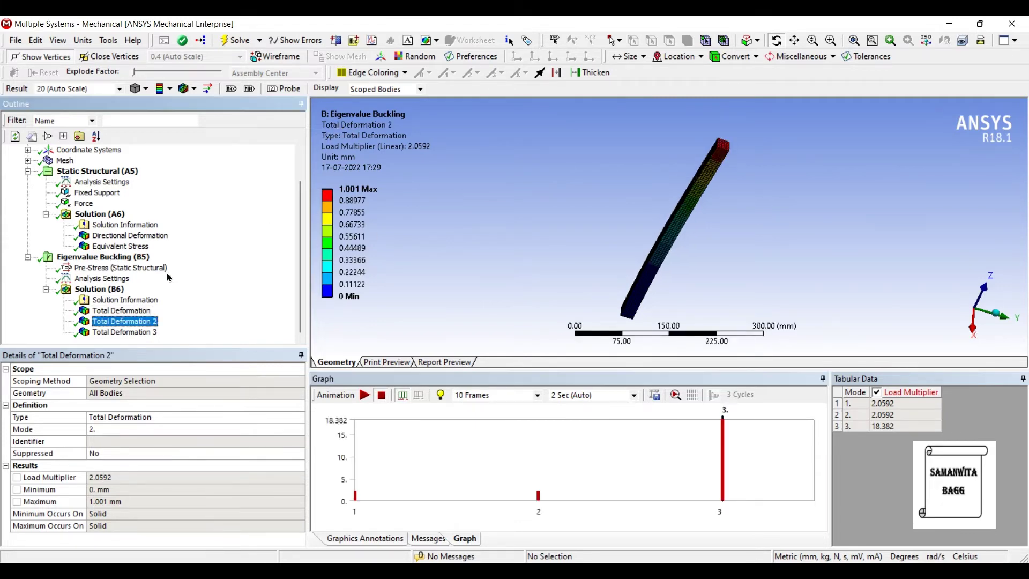
click(364, 395)
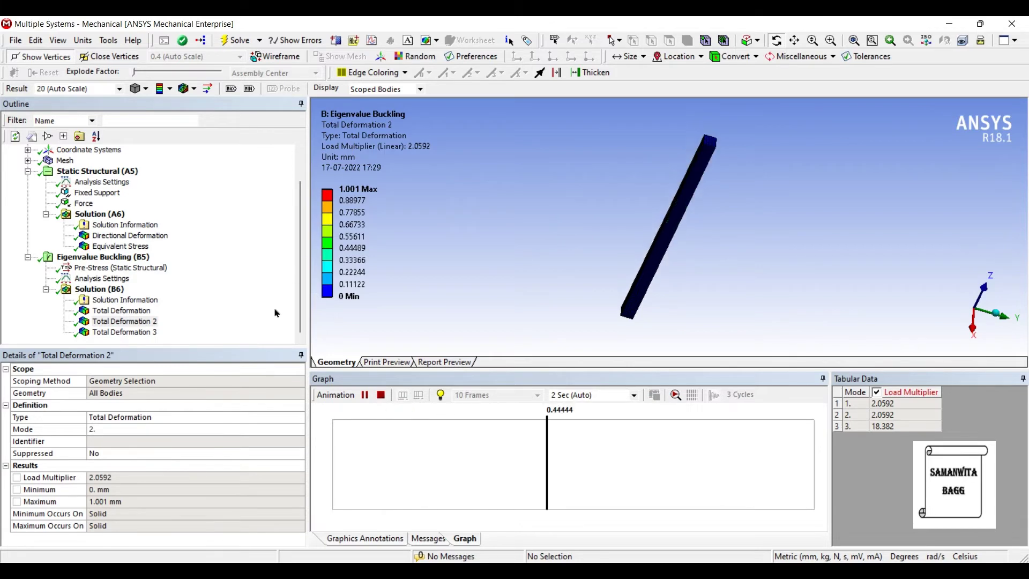
click(125, 331)
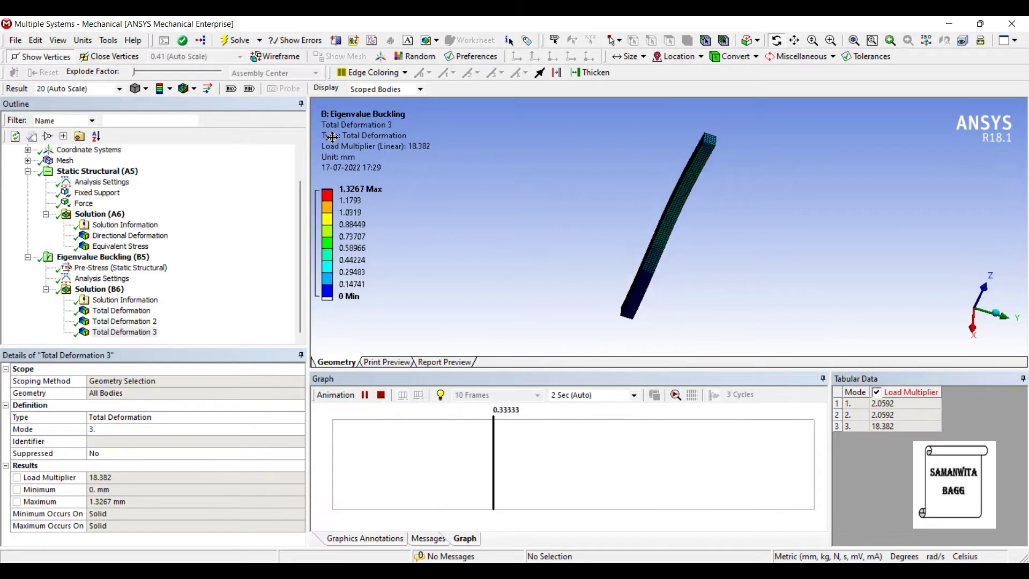
click(381, 395)
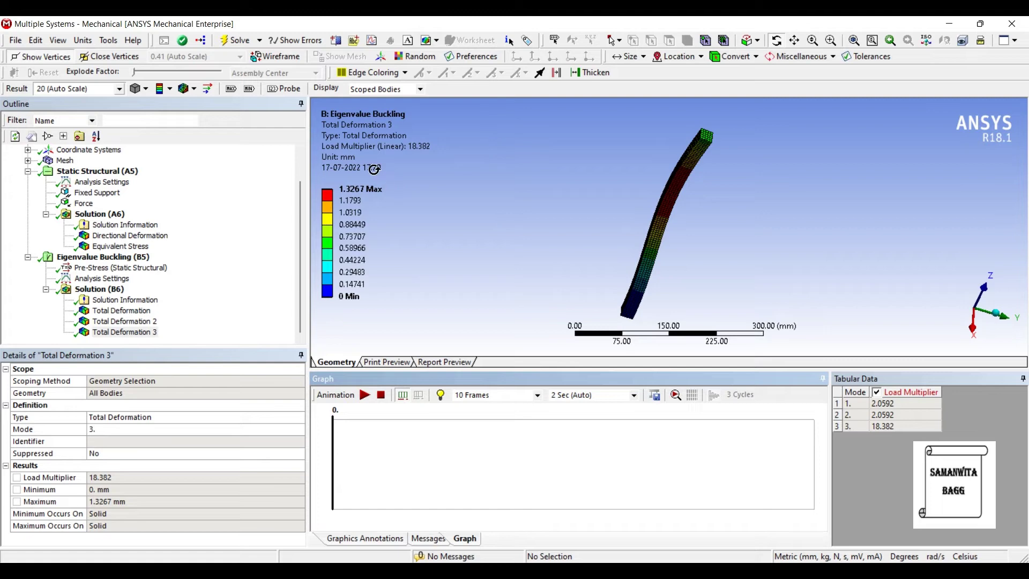
mouse_move(326, 196)
- Turn Auto Time Stepping on in the Static Structural analysis settings
click(102, 182)
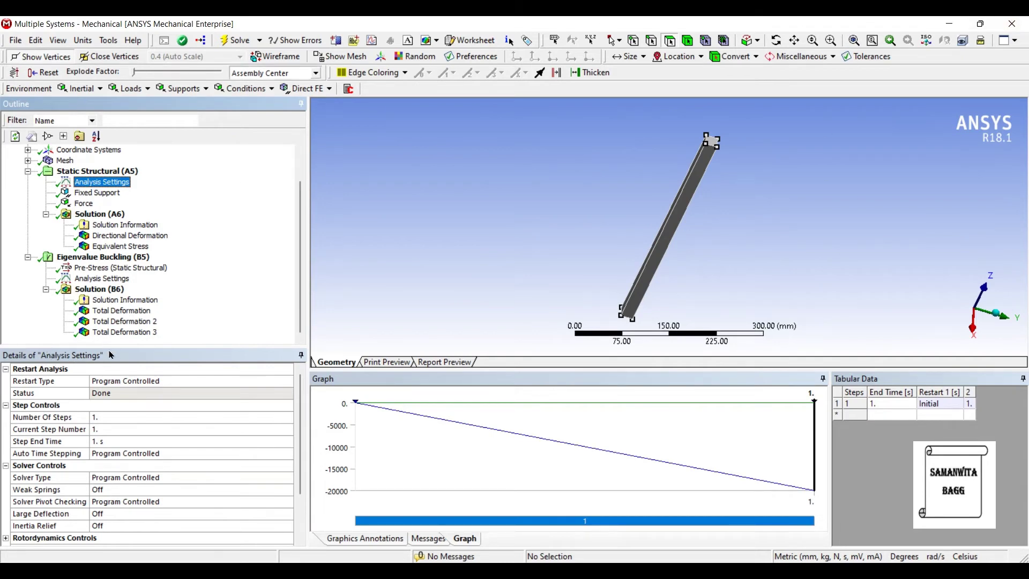
scroll(112, 358, down, 1)
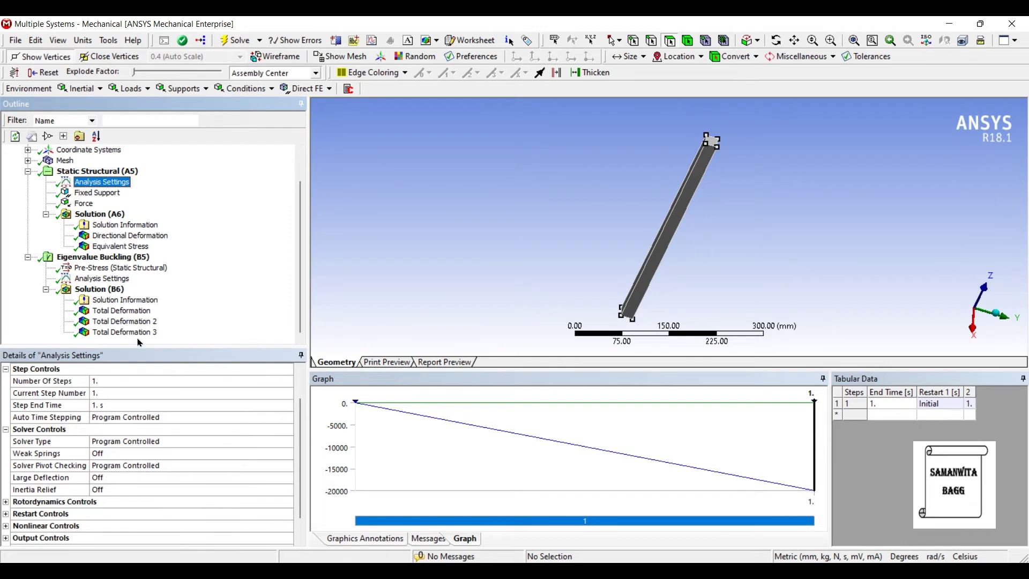
click(168, 416)
click(288, 417)
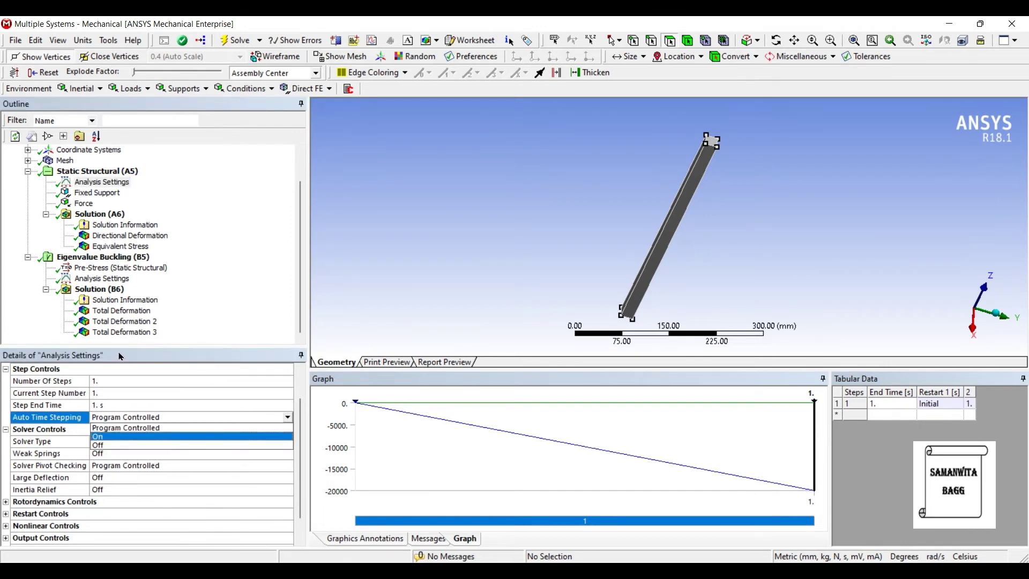
key(Up)
key(Return)
- Set the substeps to 10 initial, 5 minimum and 25 maximum
scroll(70, 374, down, 1)
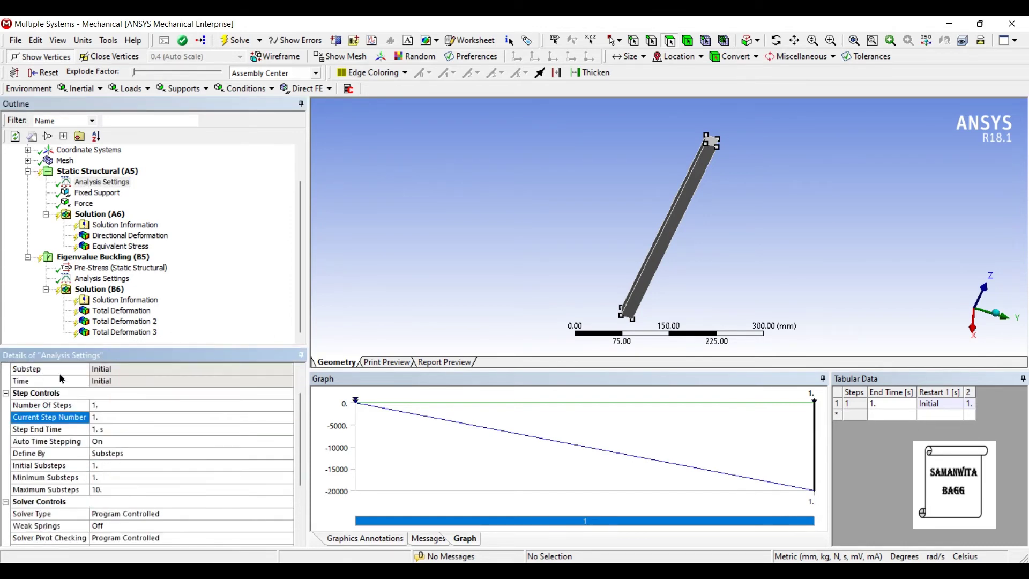
key(Down)
key(Down)
key(Down)
key(Down)
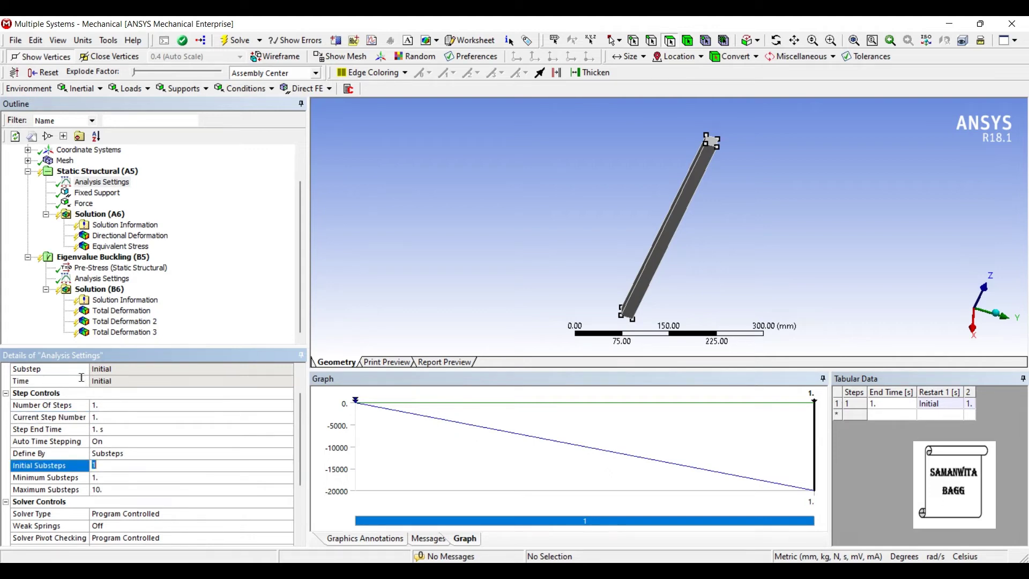
text(10)
key(Return)
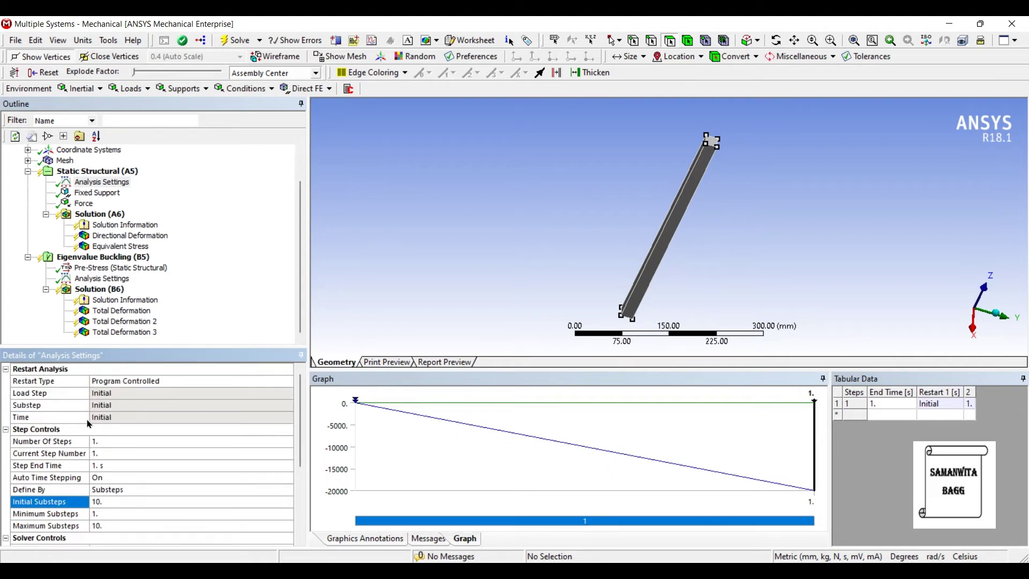
key(Down)
text(5)
key(Return)
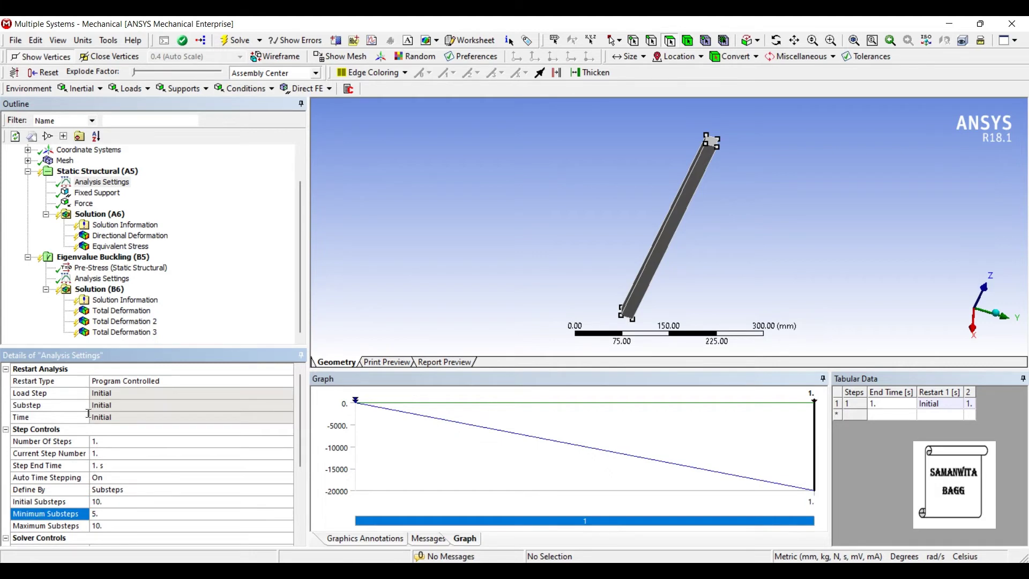
key(Down)
text(25)
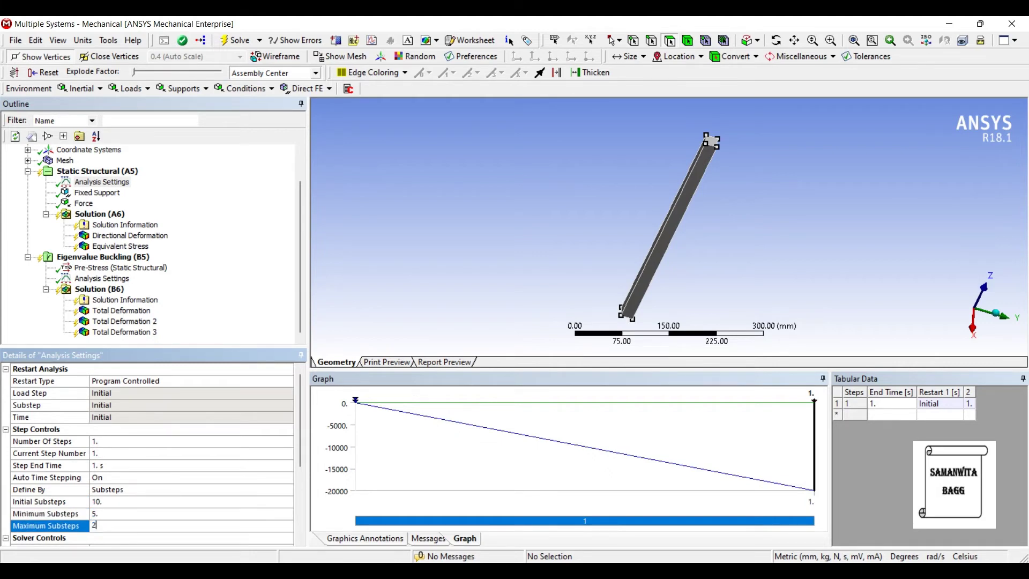
key(Return)
- Turn Large Deflection on and set Solver Type to Direct
scroll(140, 357, down, 2)
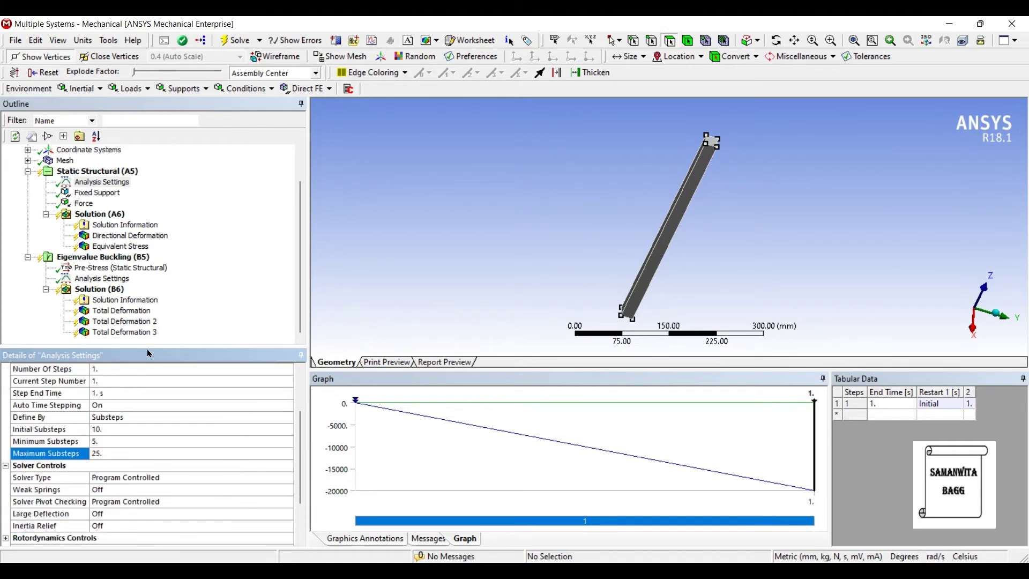
scroll(143, 355, down, 2)
click(119, 454)
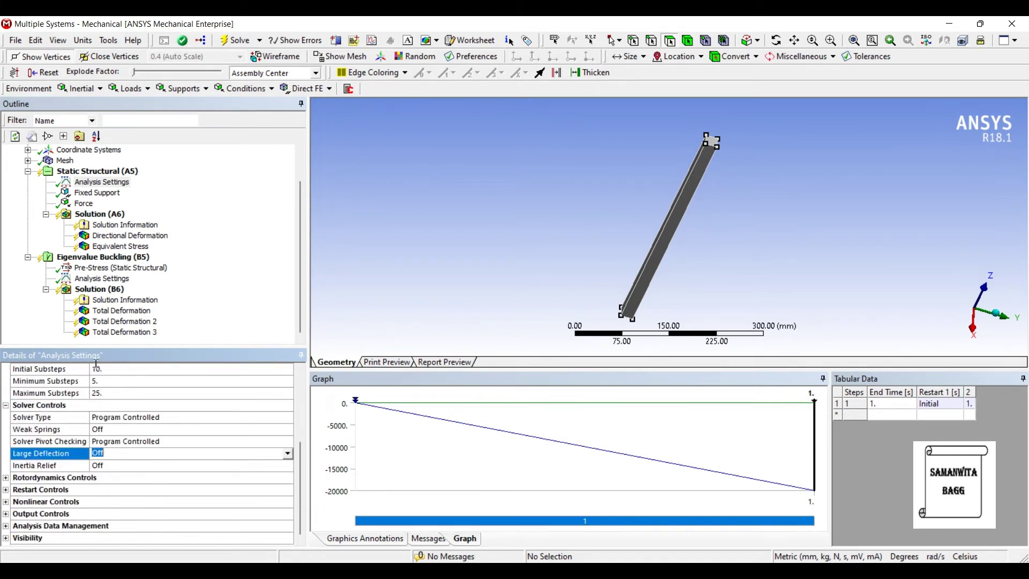
click(287, 454)
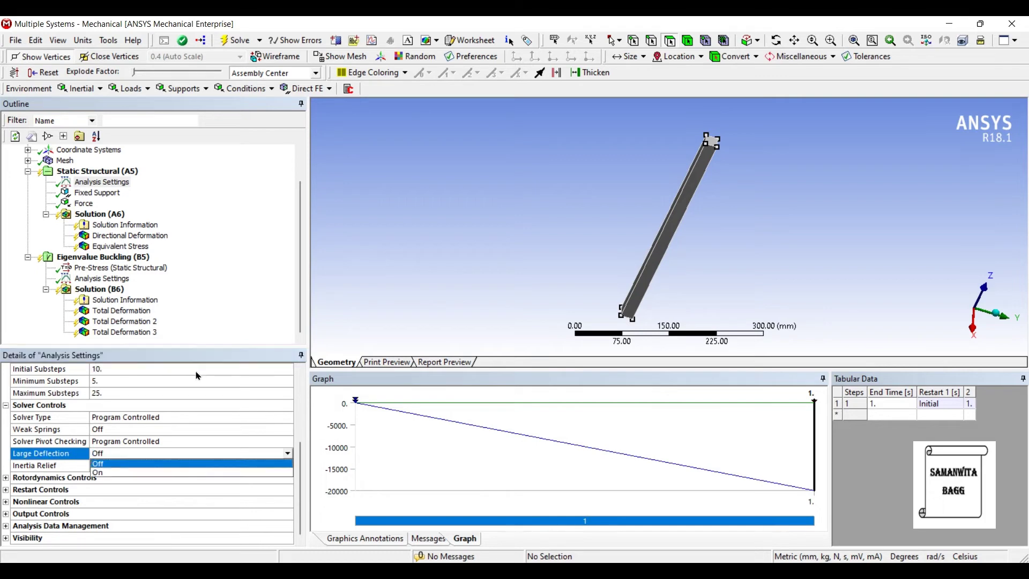
click(147, 474)
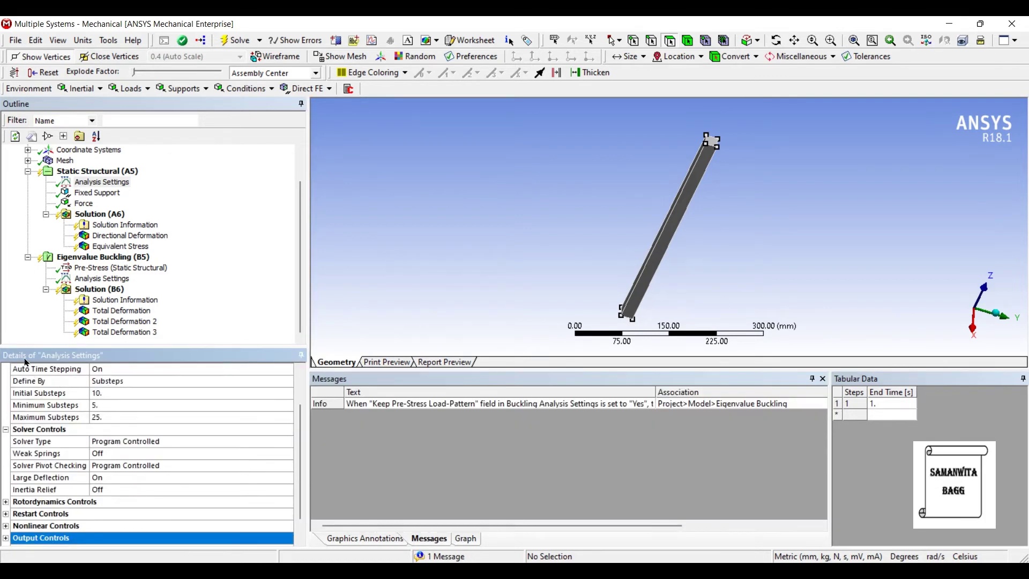
click(230, 441)
click(288, 441)
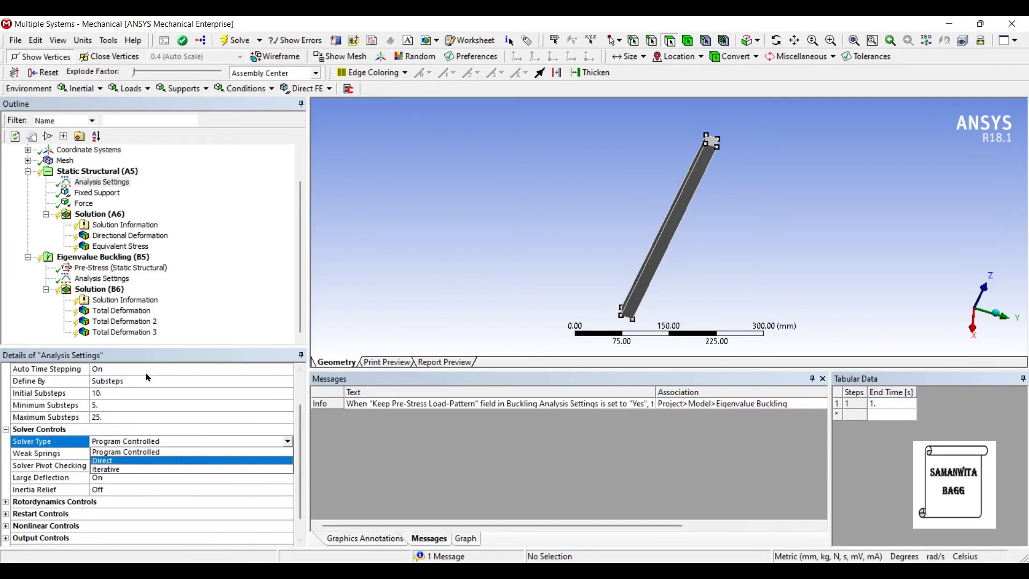
key(Return)
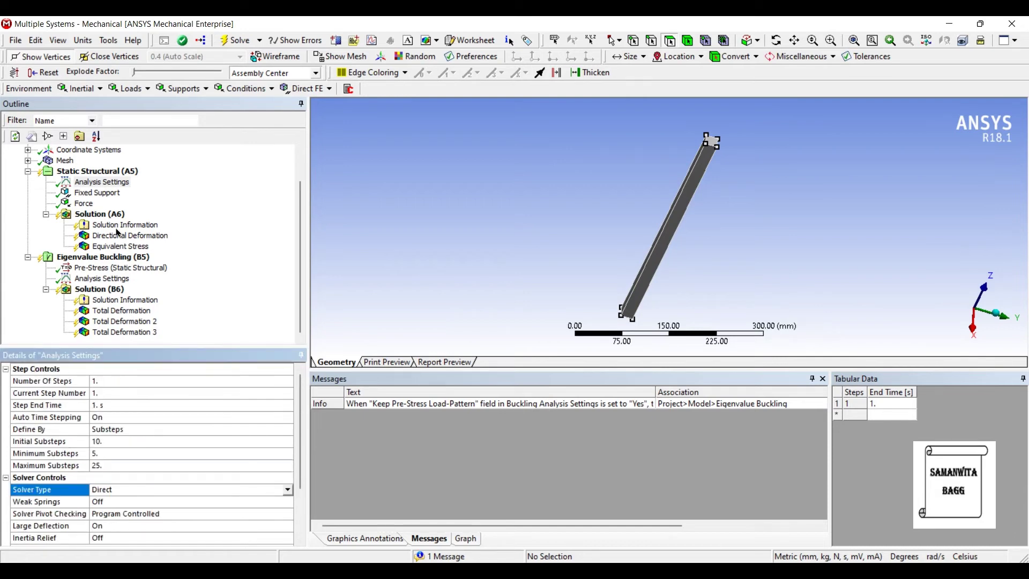
click(100, 290)
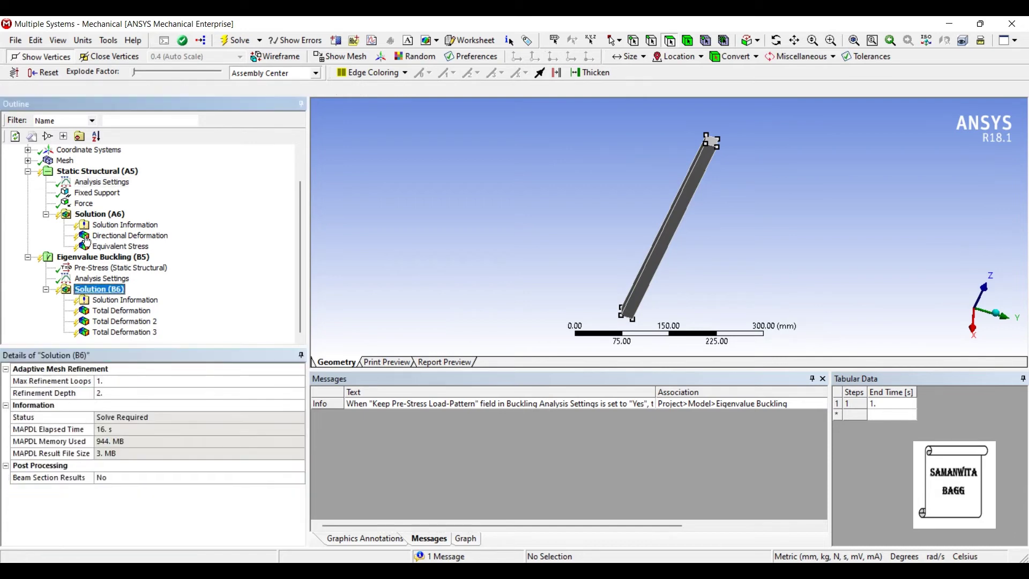
- Solve both analyses and show mode 1 deformation; load multipliers become 1.0611, 1.0611 and 17.401
click(183, 40)
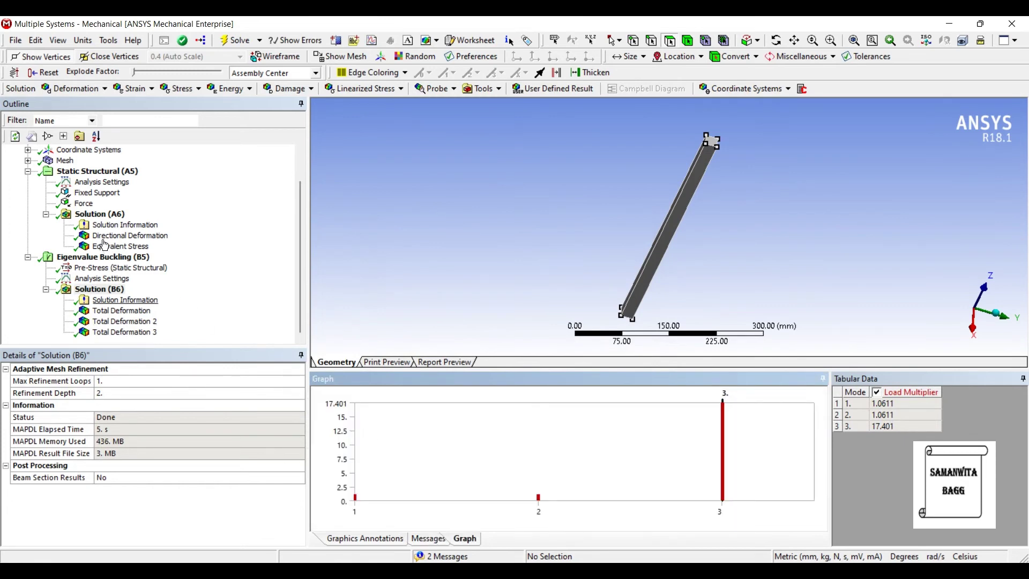
click(102, 278)
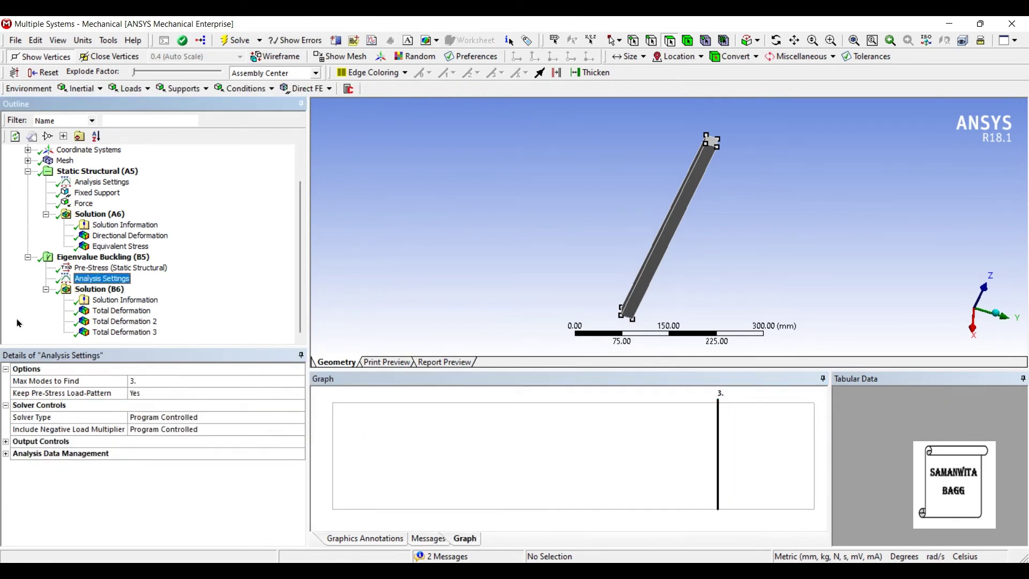
click(119, 311)
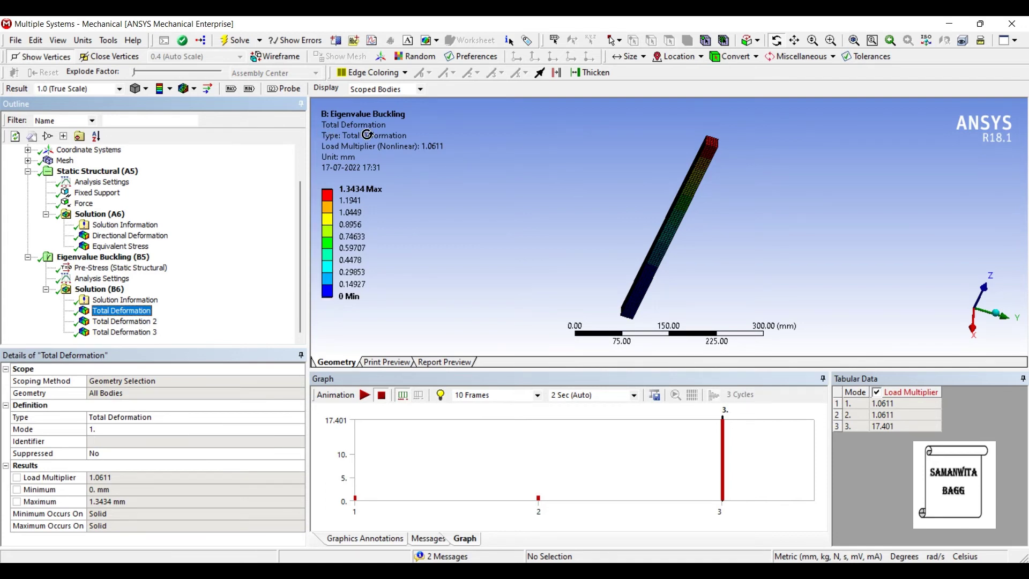
- Play Total Deformation 1, 2 and 3 animations in turn, orbiting the column on mode 3
click(364, 395)
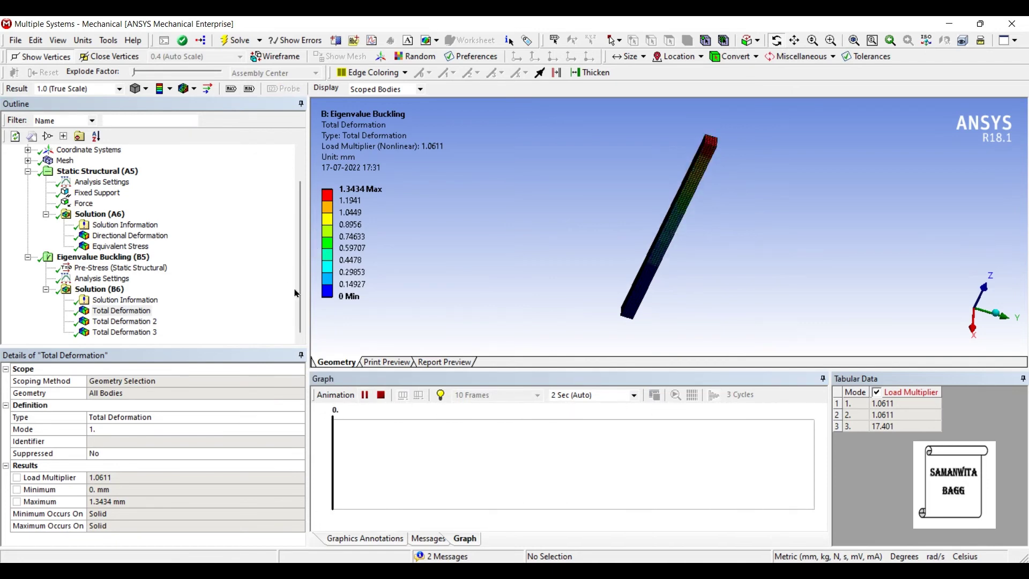
click(364, 395)
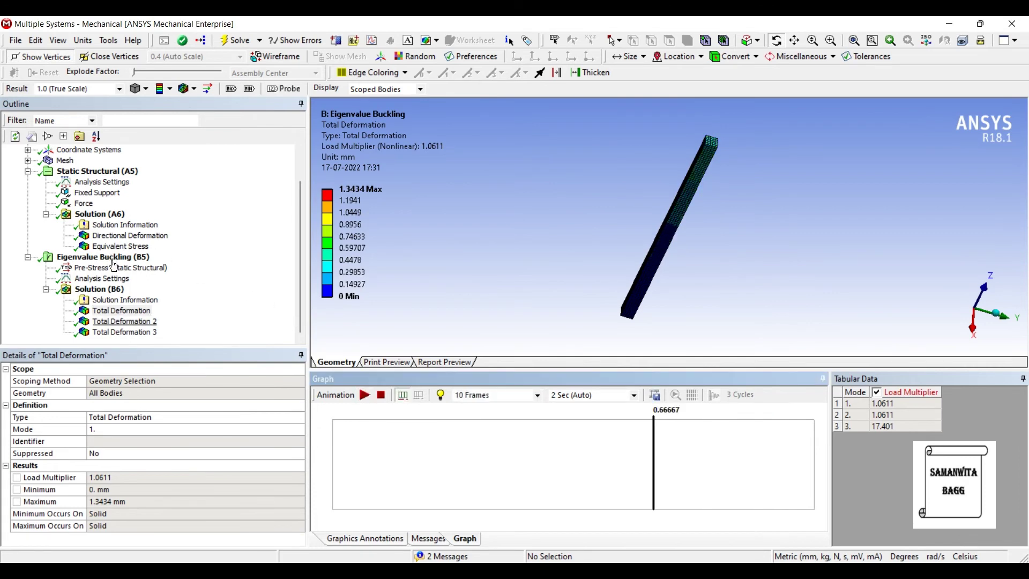
click(124, 321)
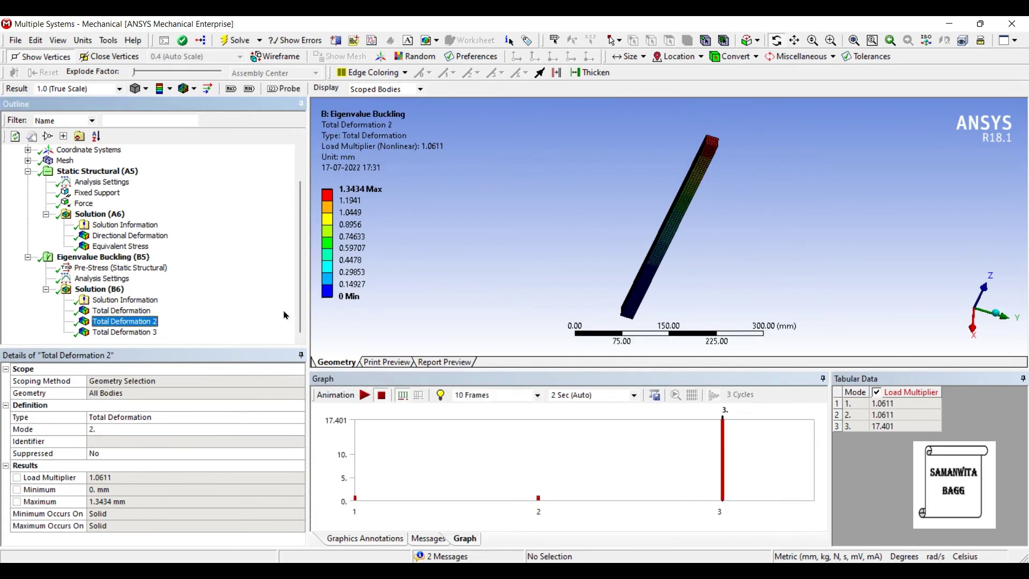
click(365, 394)
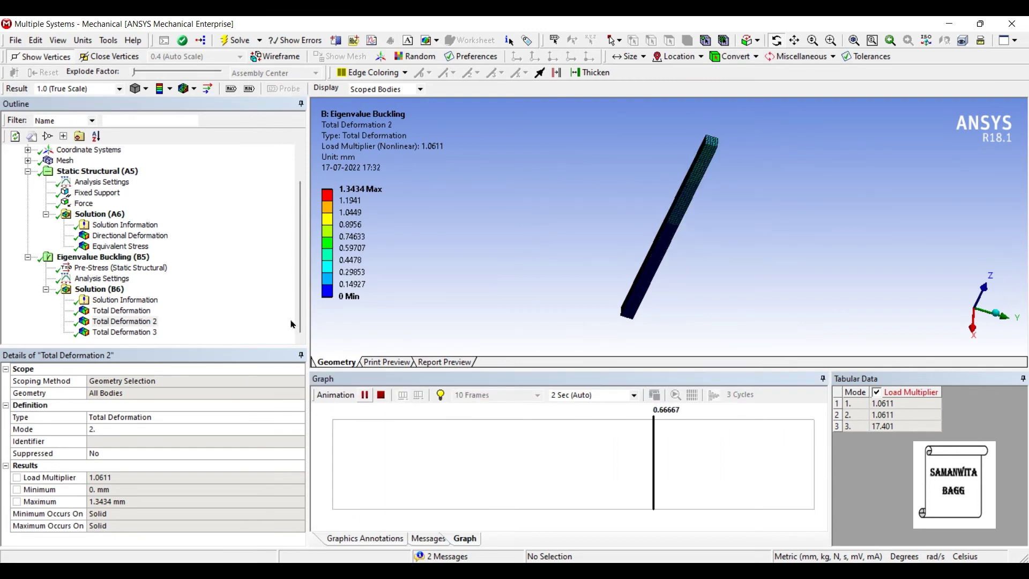
click(365, 394)
click(124, 333)
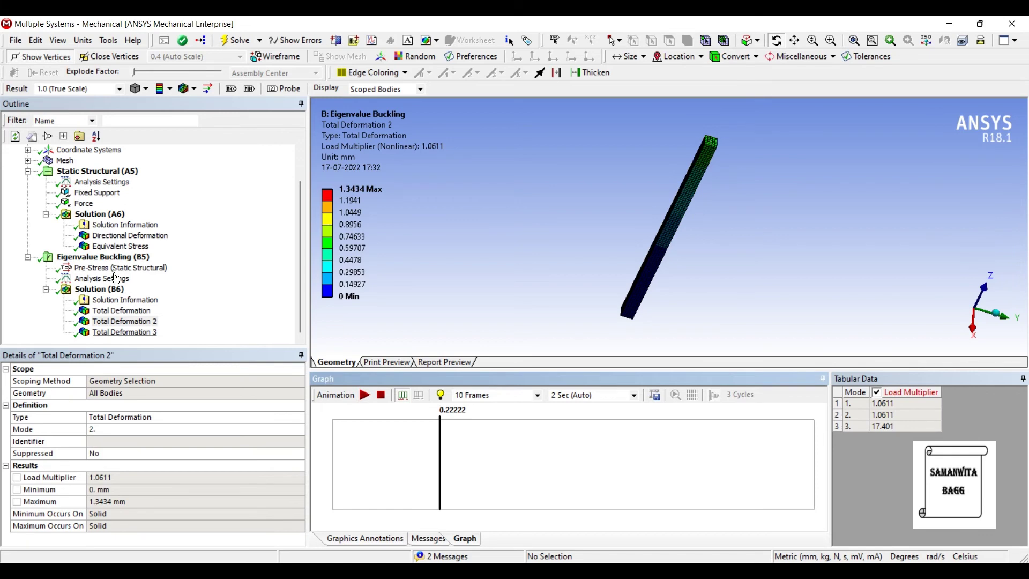
click(364, 395)
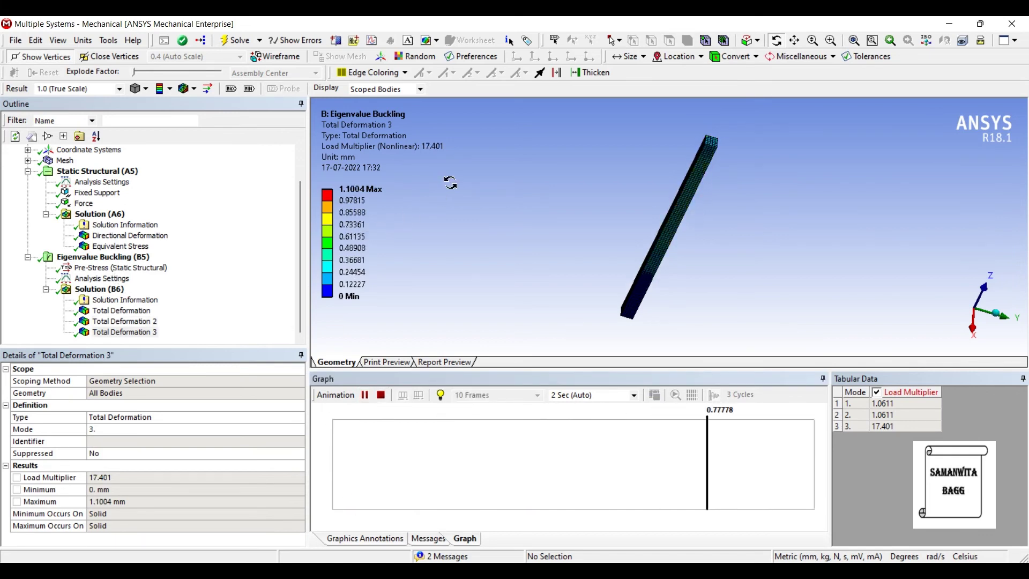
drag(528, 170, 585, 180)
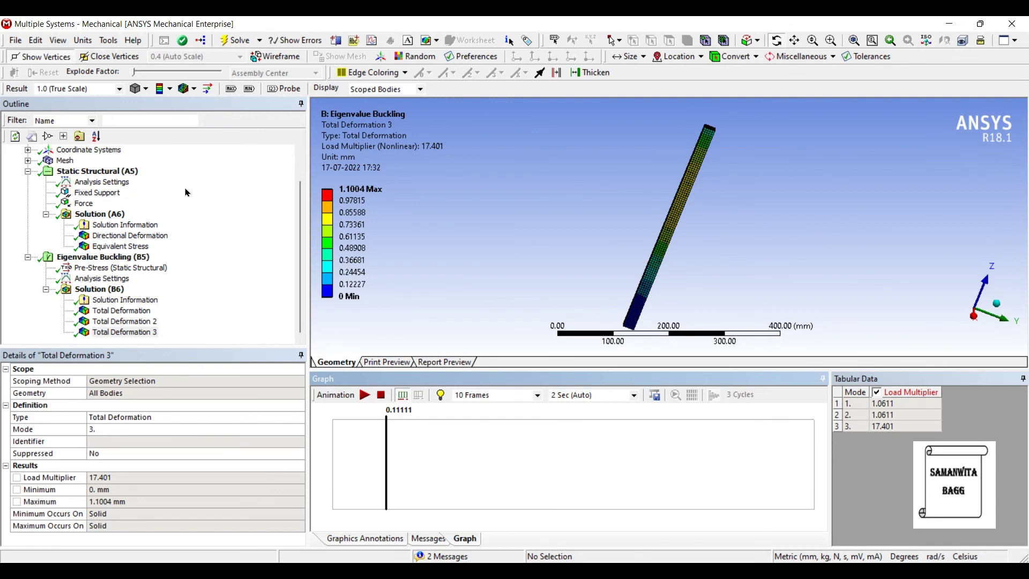
- View the static Z directional deformation and equivalent stress, then buckling mode 1 deformation (1.3434 mm)
click(128, 235)
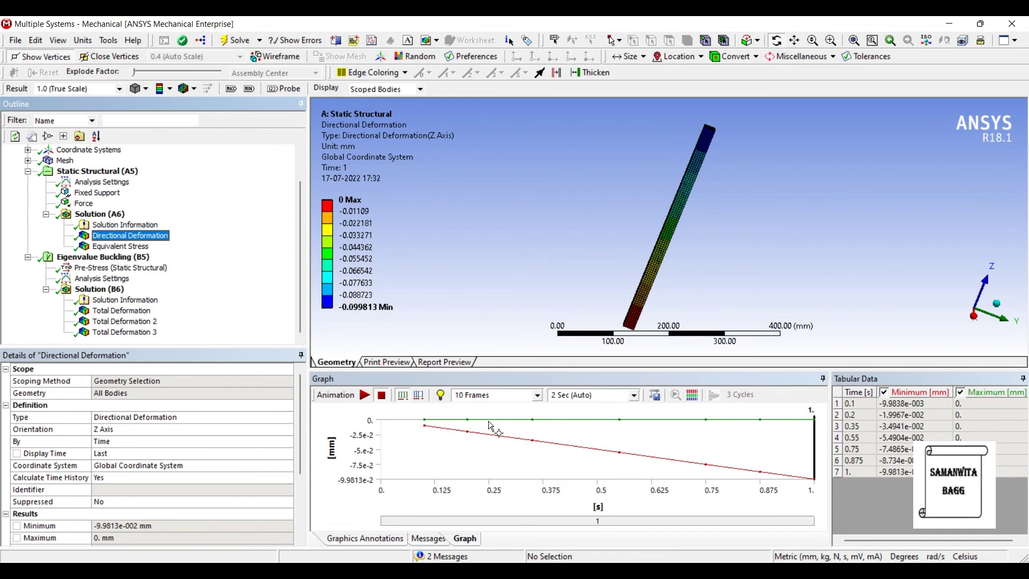
click(121, 245)
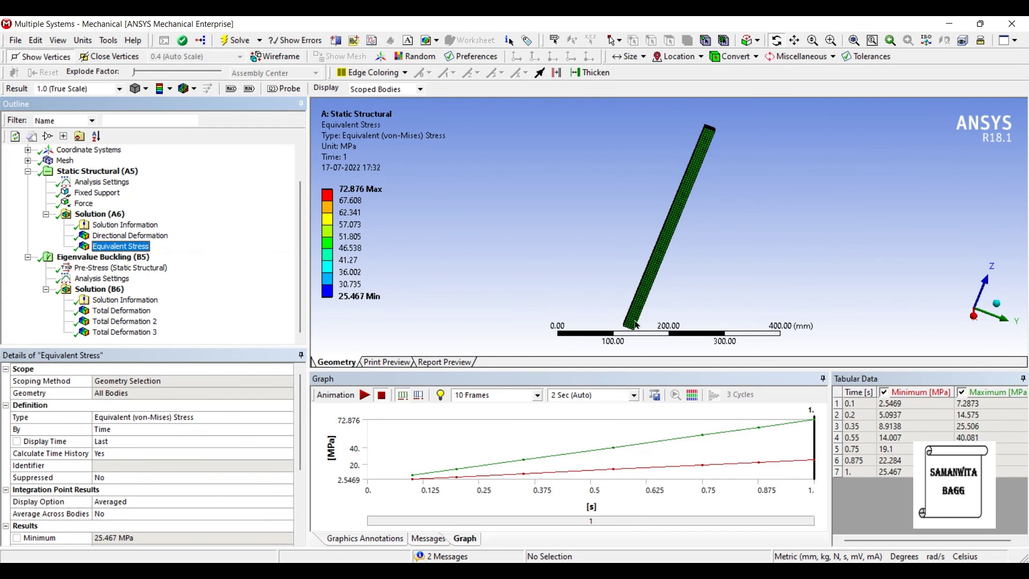
click(122, 311)
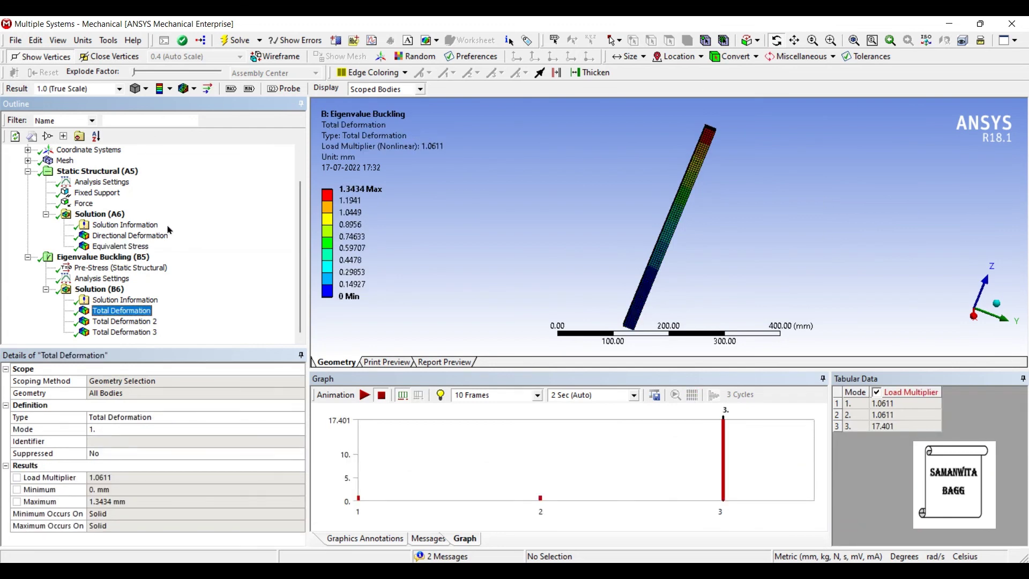